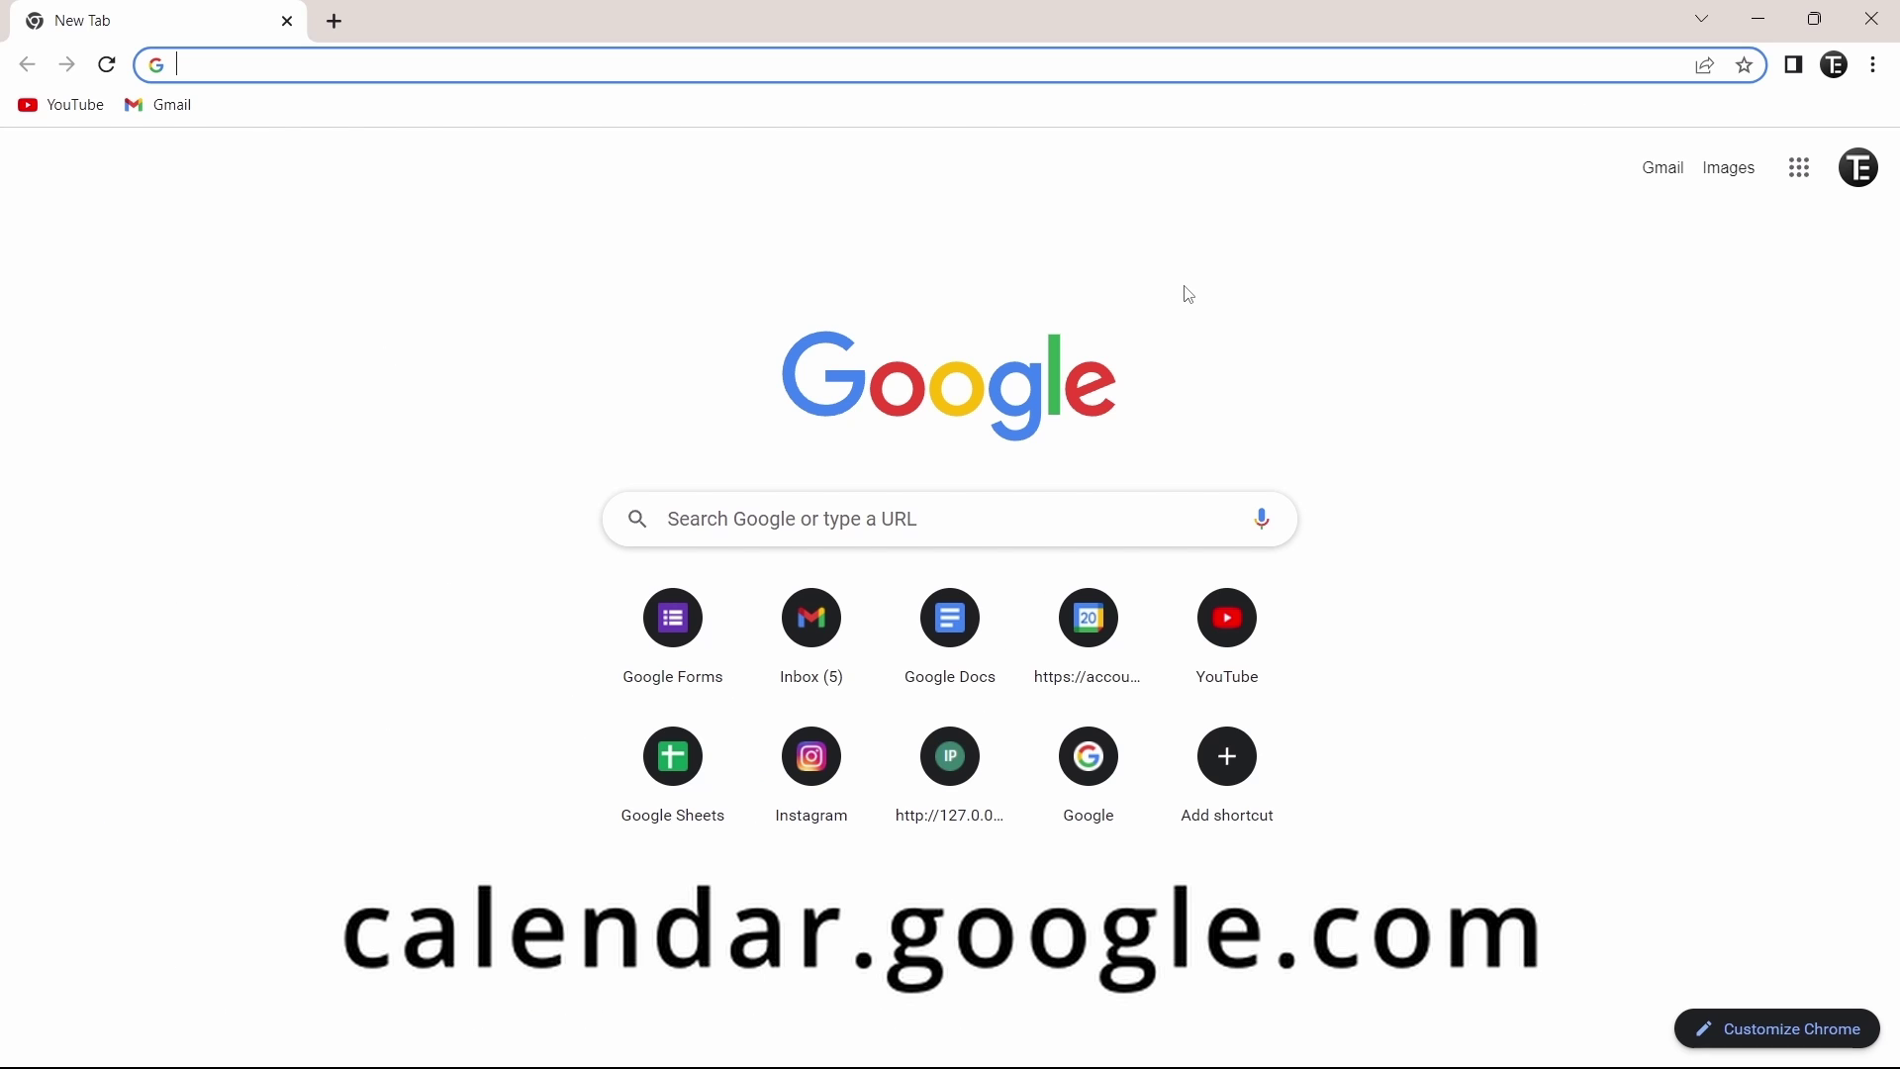
- Go to calendar.google.com to open Google Calendar in the February 2023 month view
type("calendar.googl")
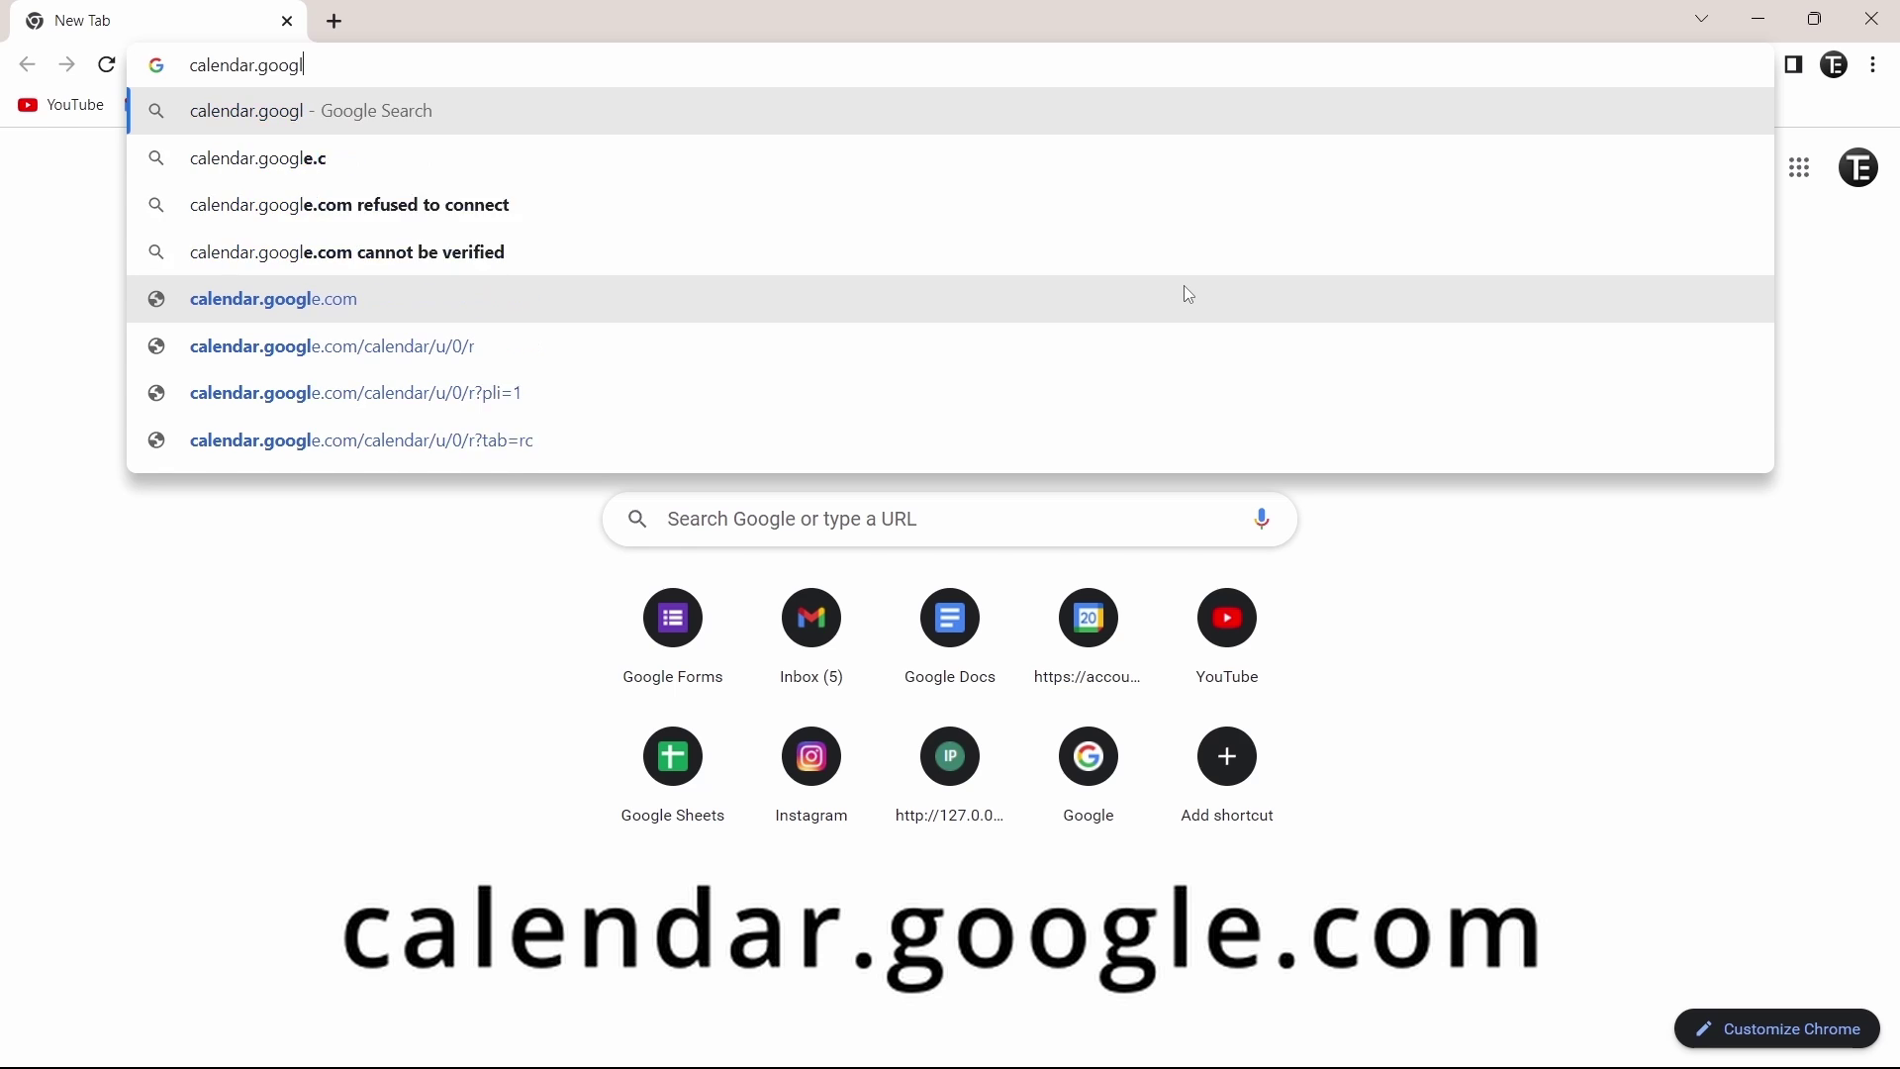
type("e.com")
key("Return")
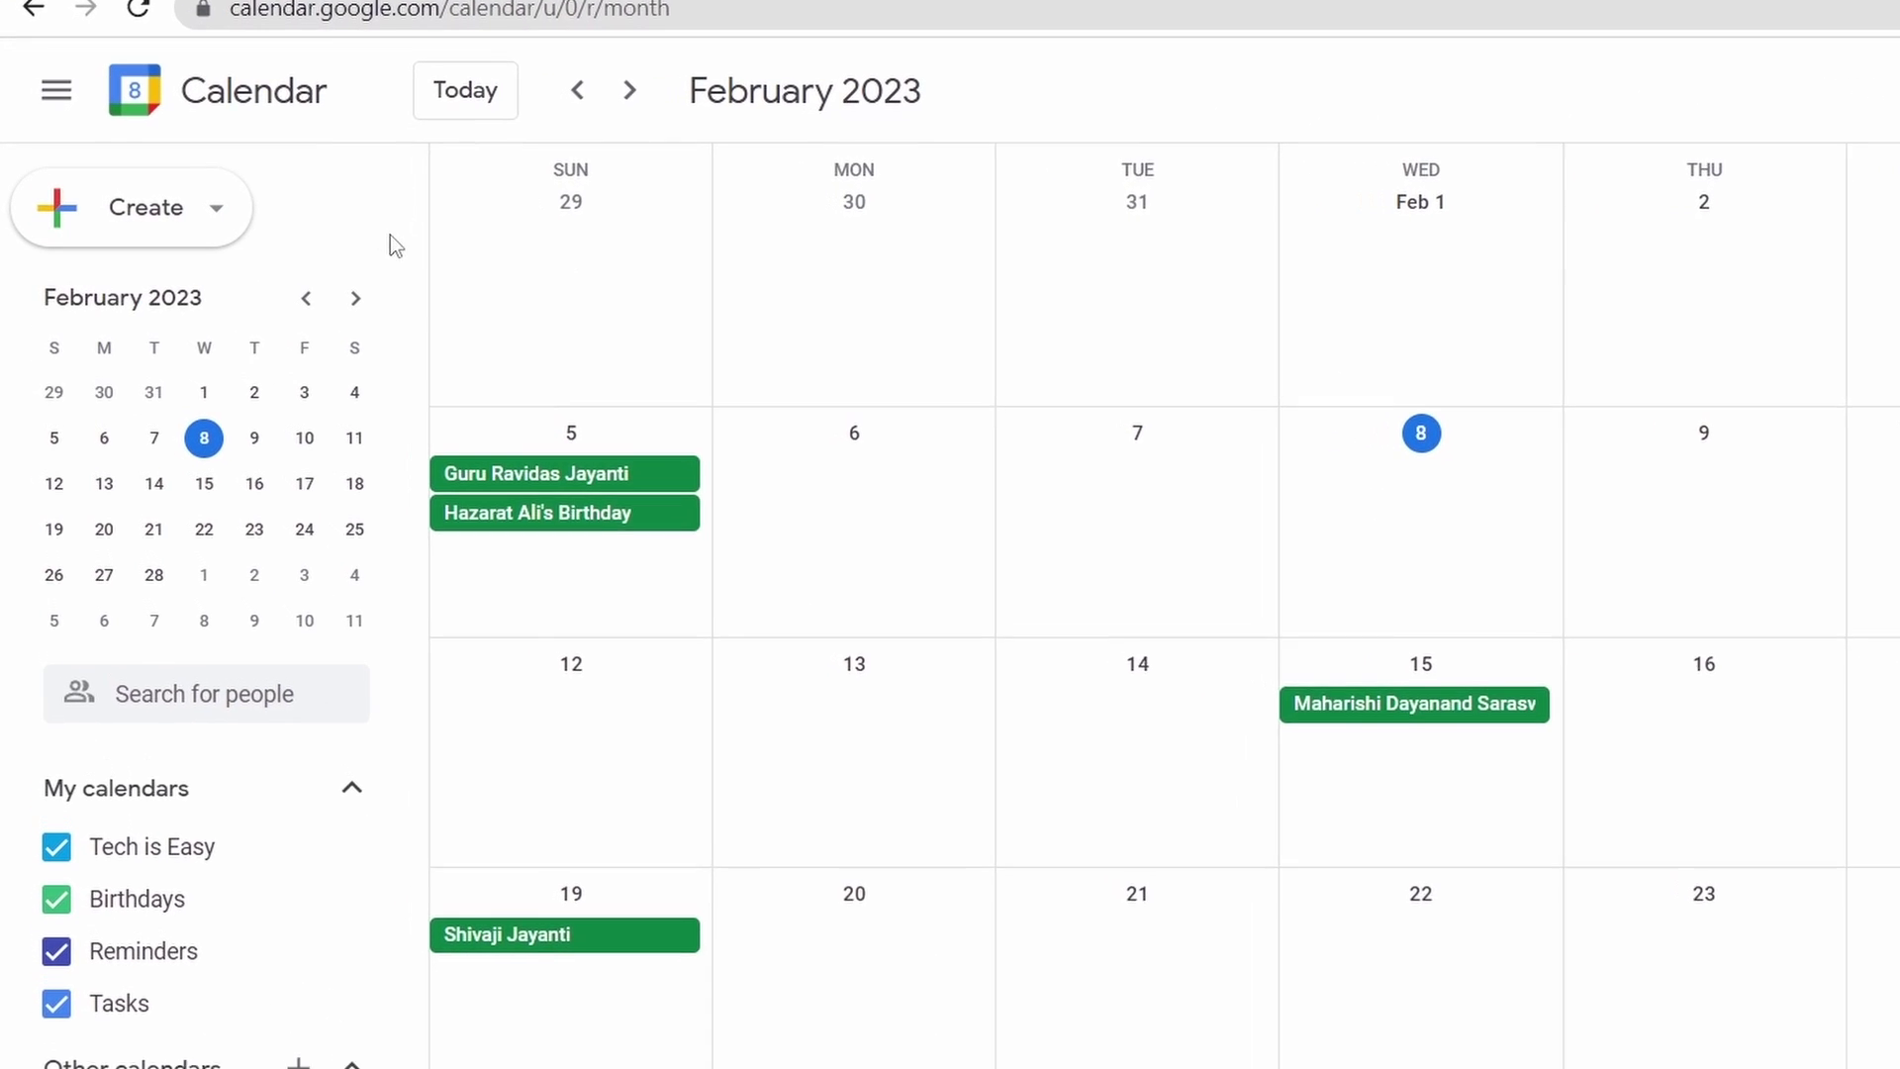
- Create a new event and expand it to the full event details page
left_click(174, 211)
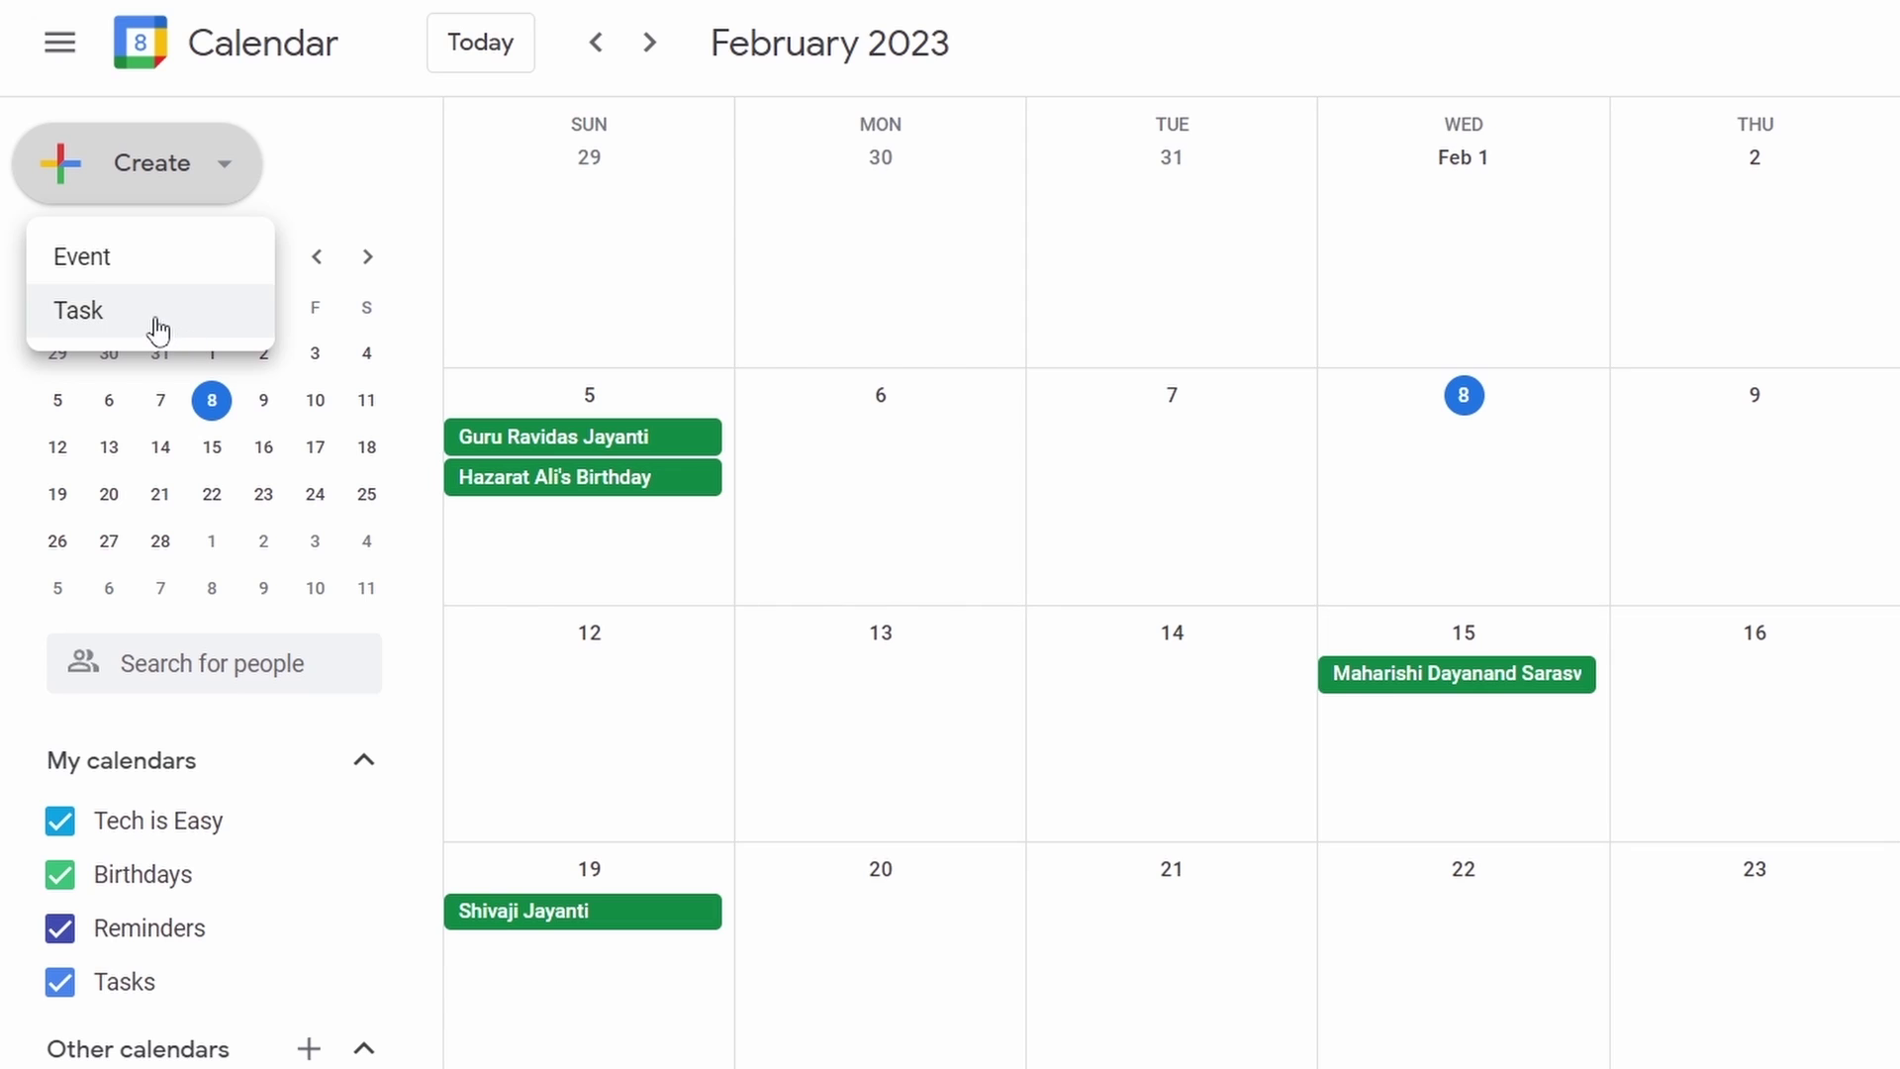
left_click(157, 263)
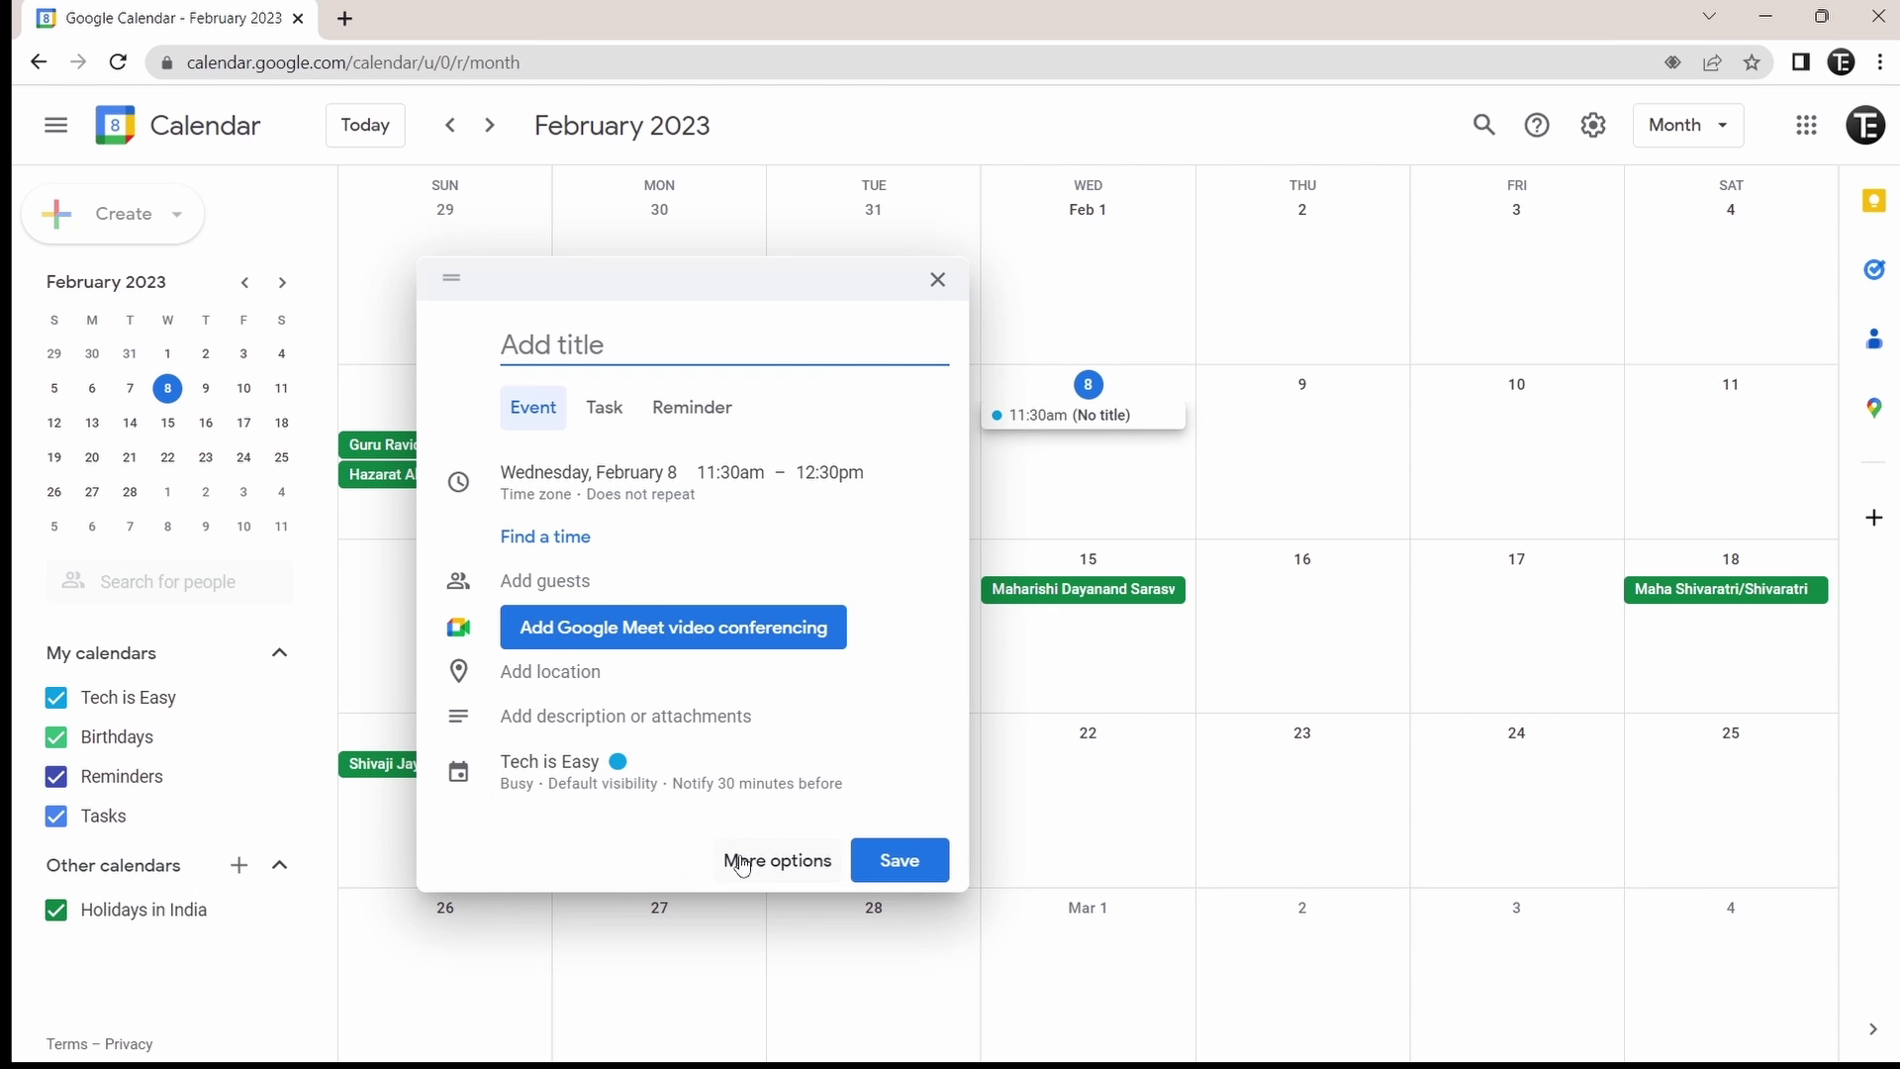
left_click(776, 858)
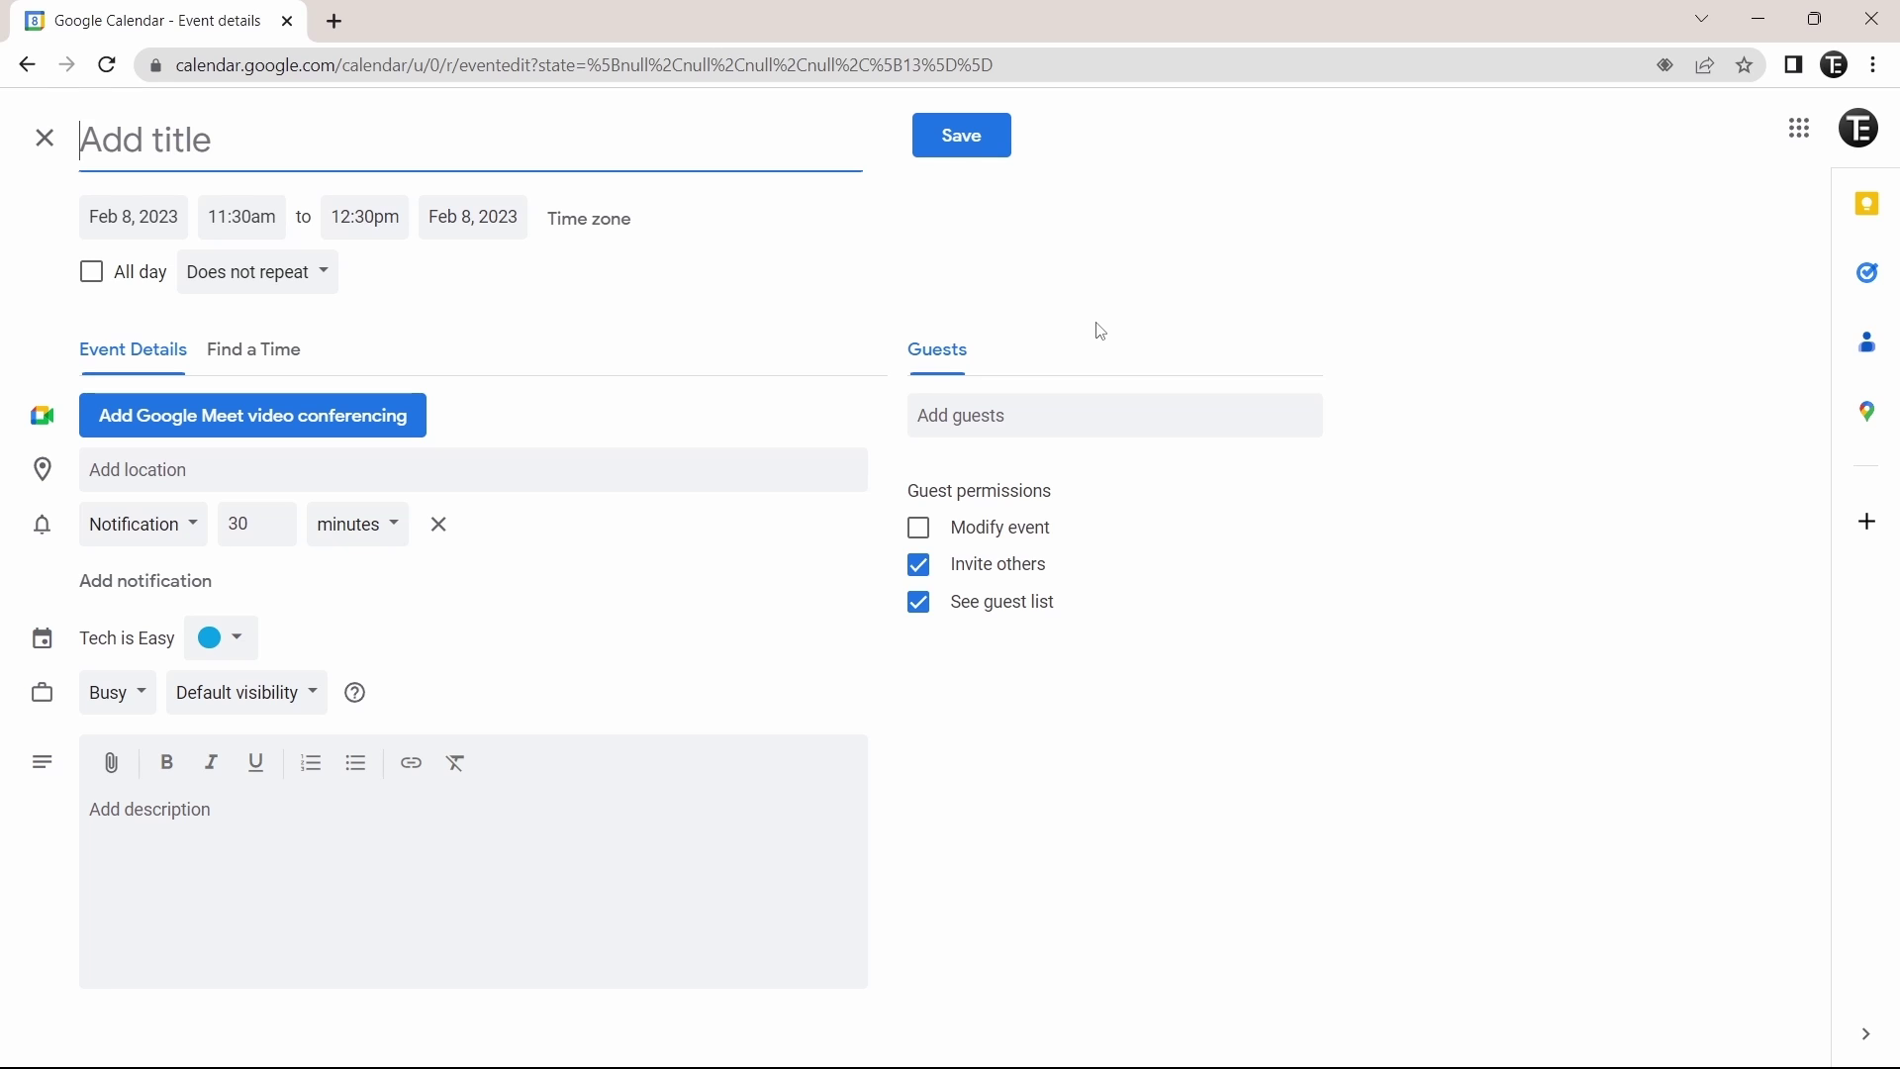
- Title the event 'Business Meeting', date it Feb 21, 2023, and make it all day
type("Business Meeting")
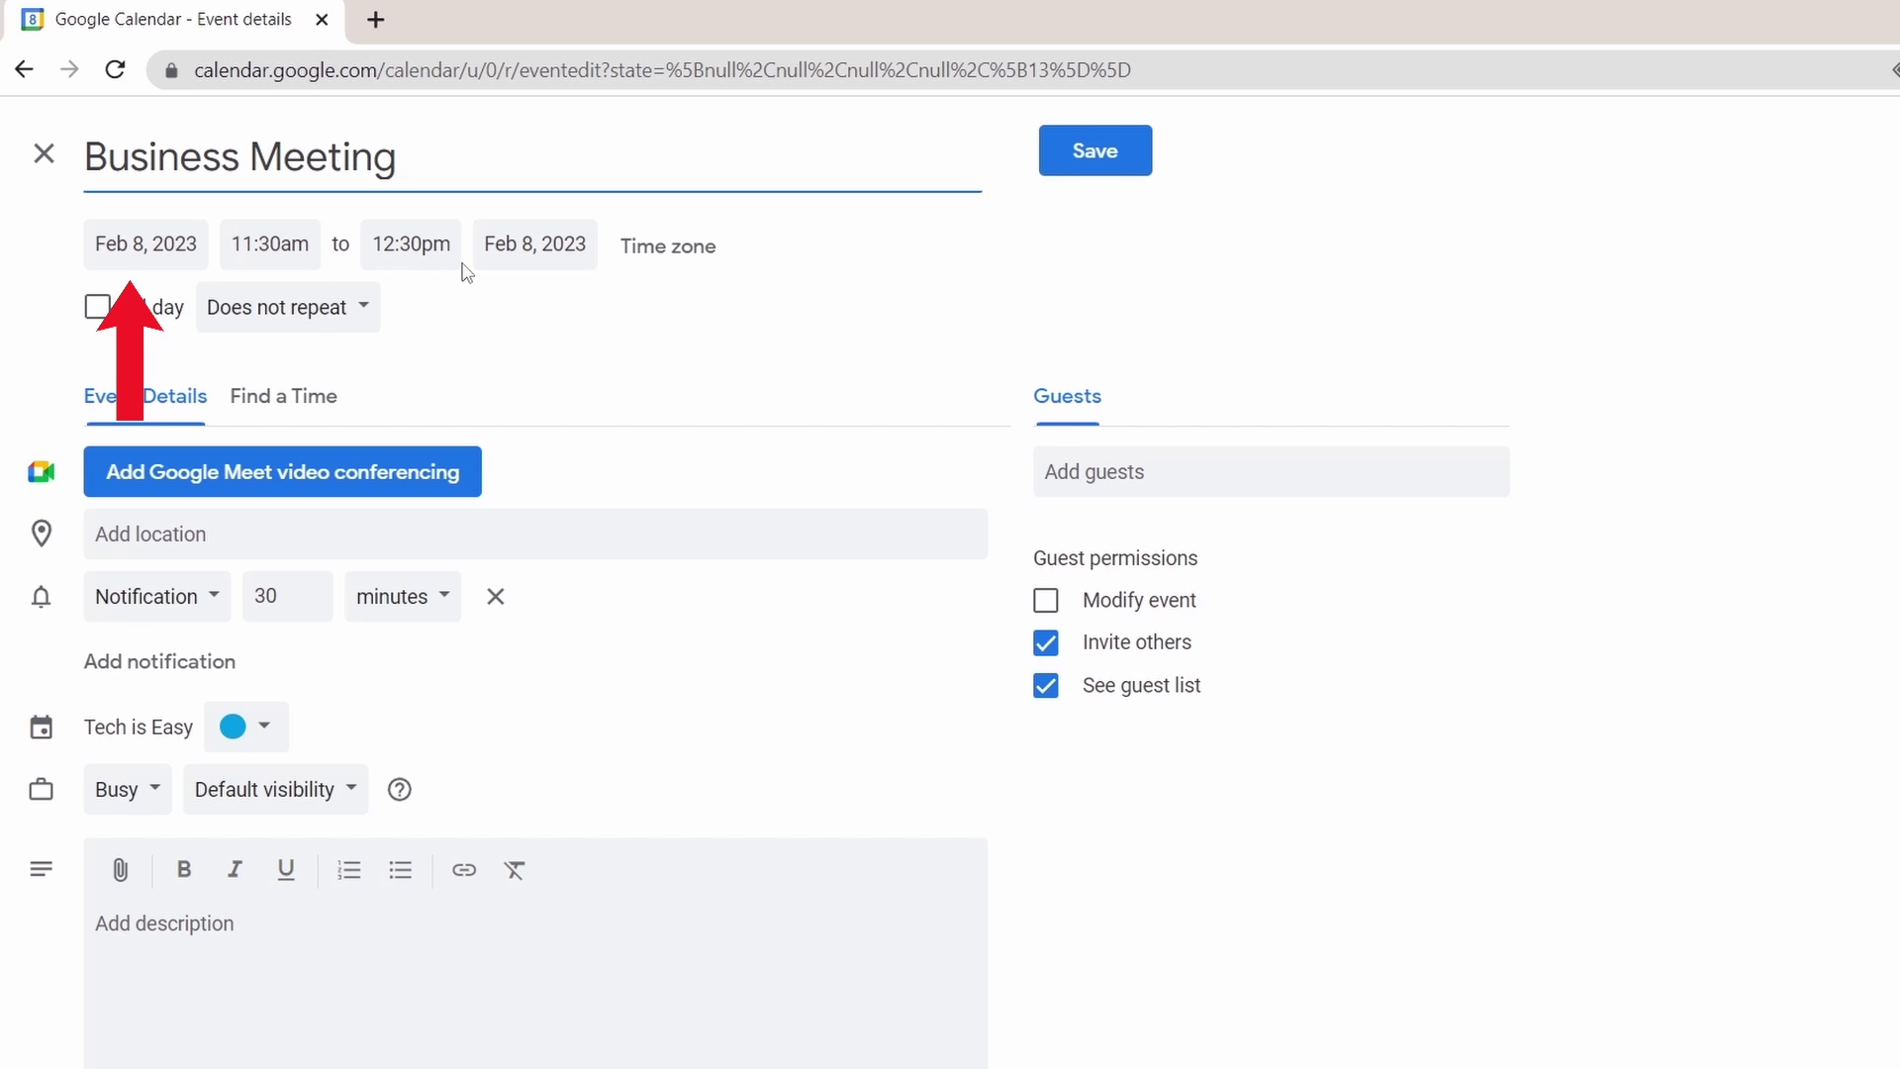
left_click(142, 245)
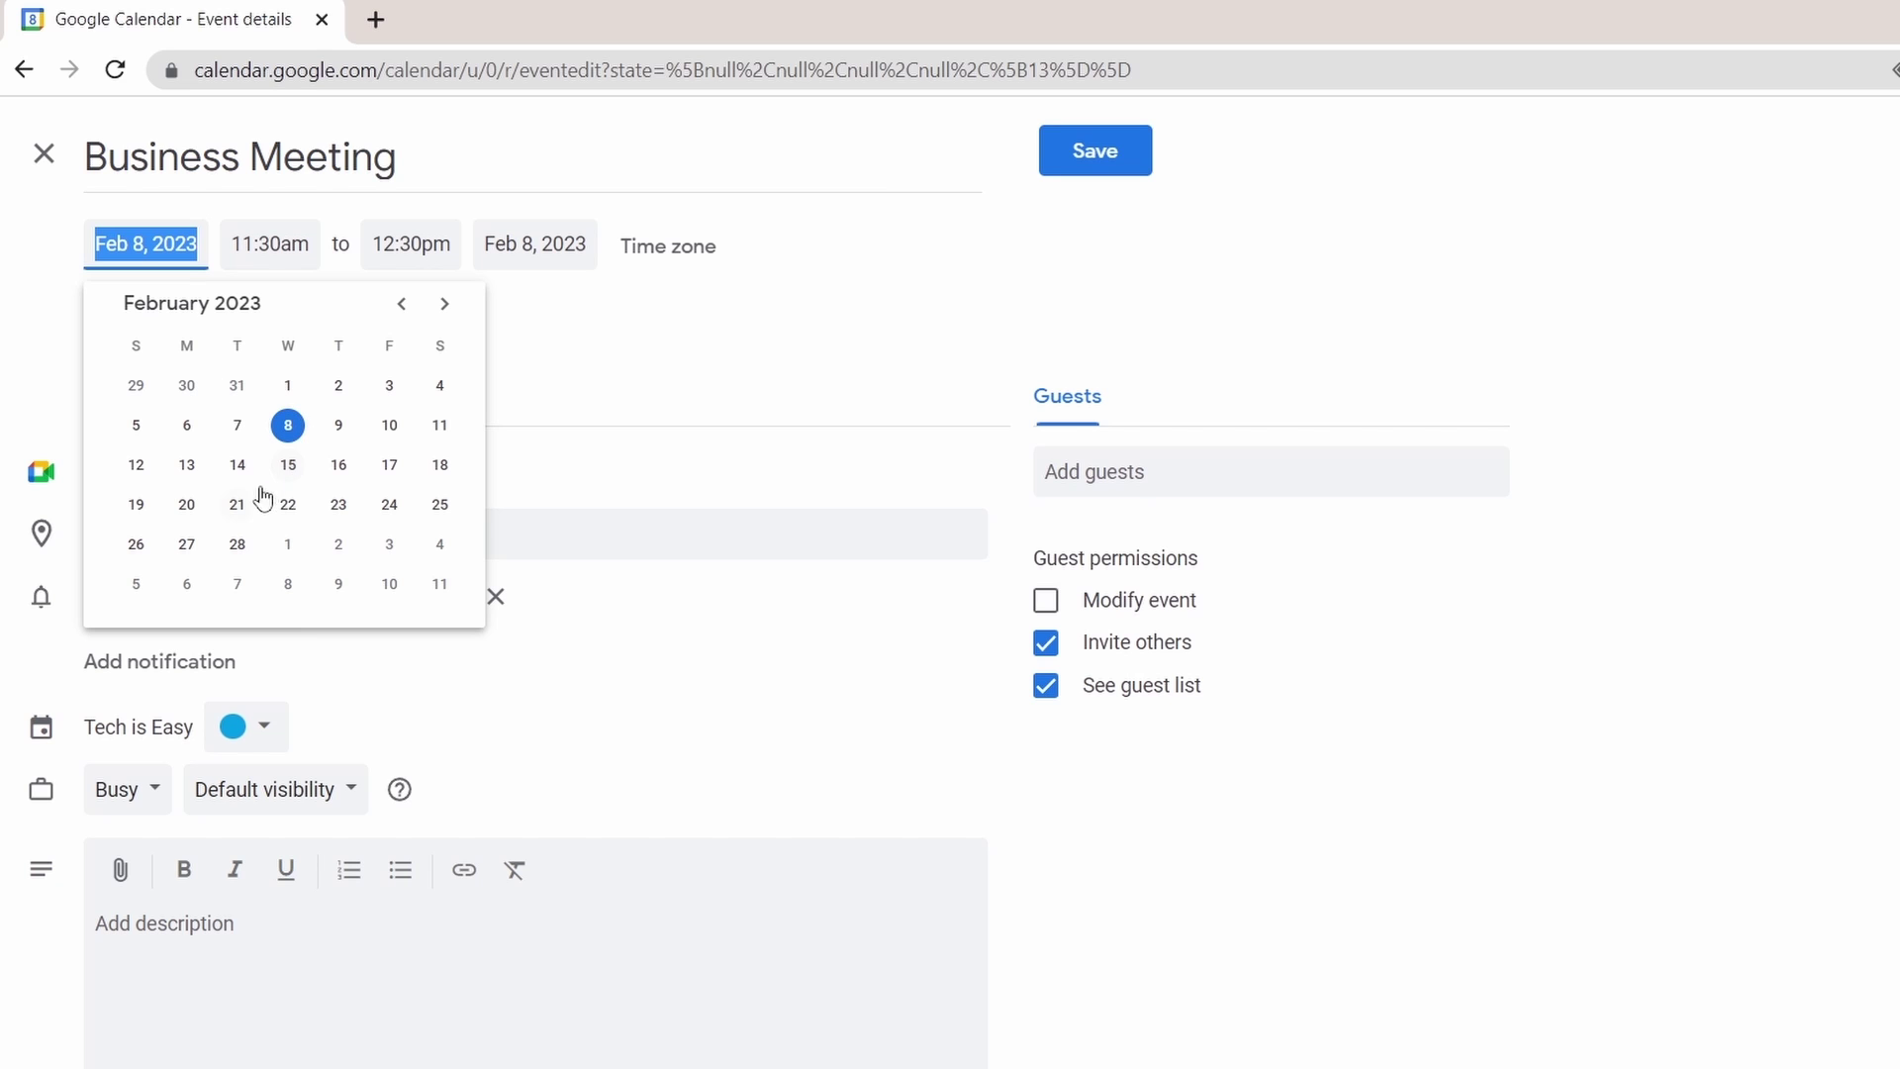
left_click(236, 505)
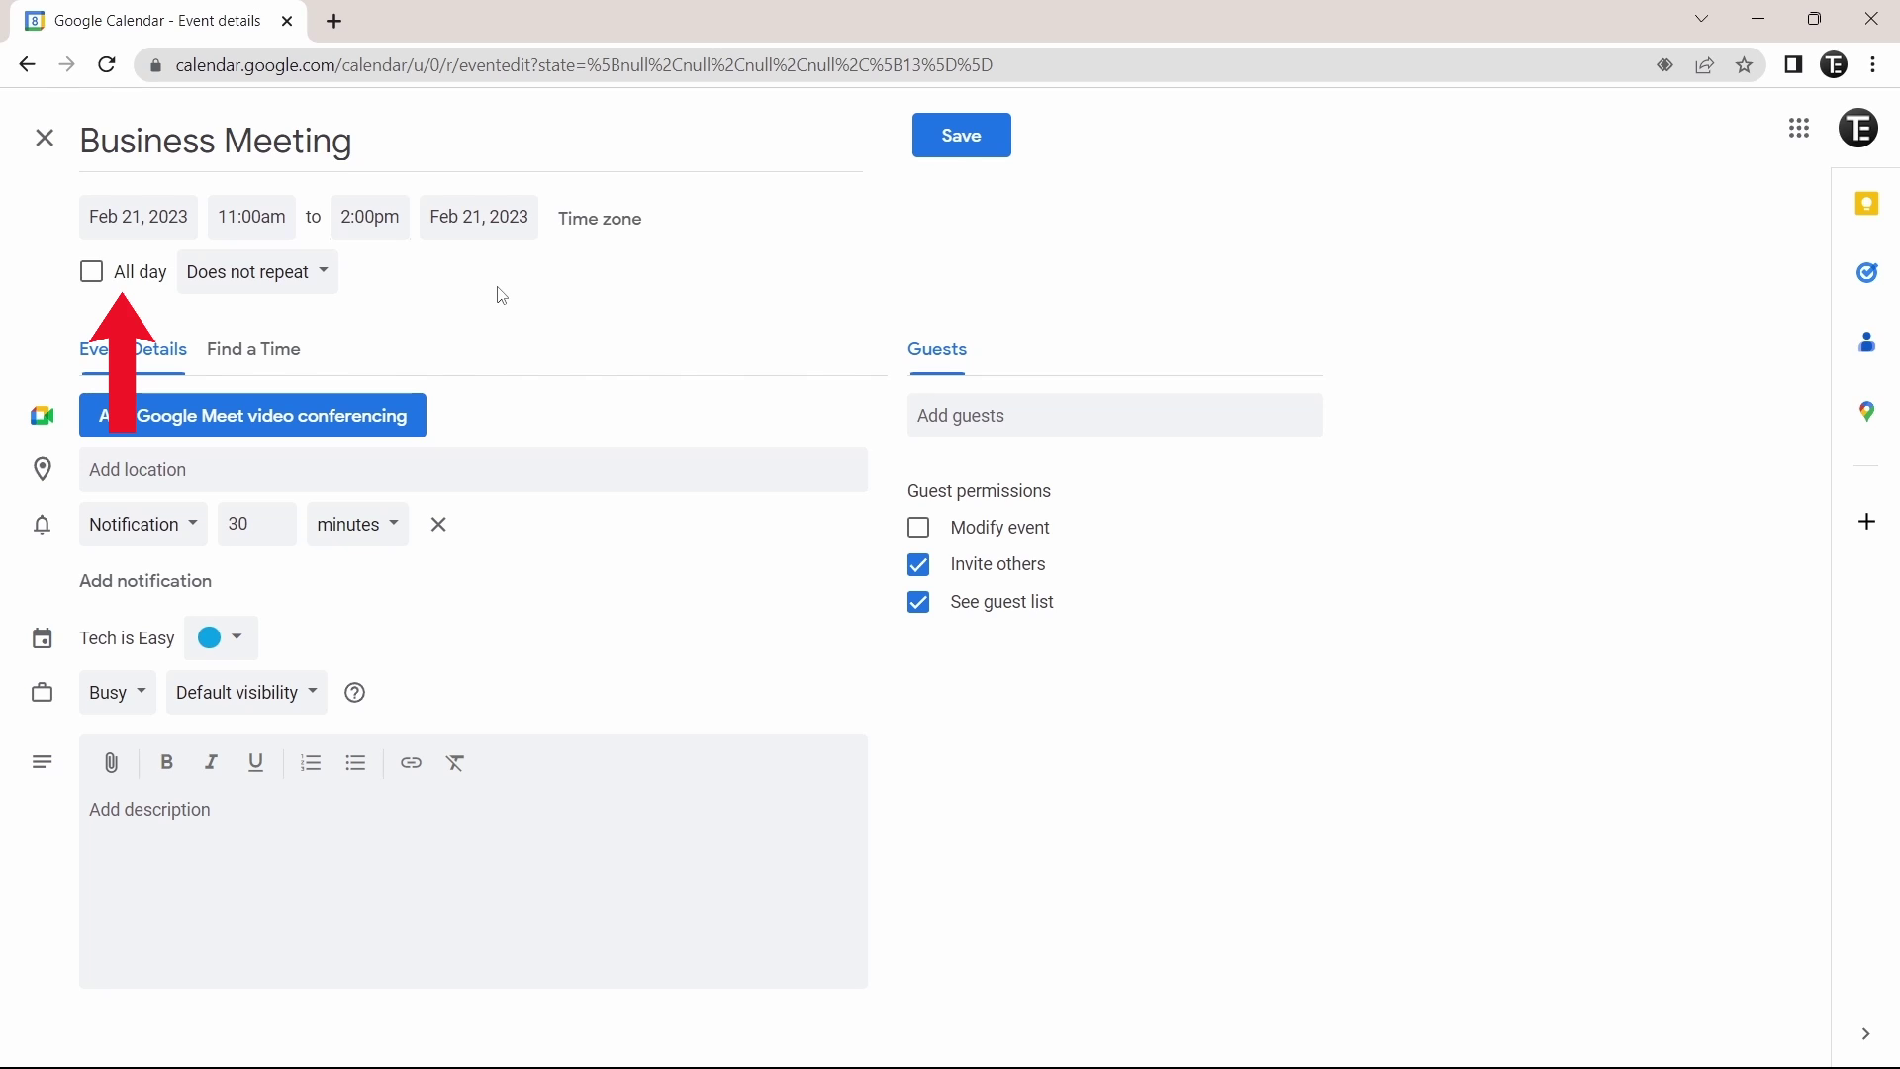
left_click(90, 282)
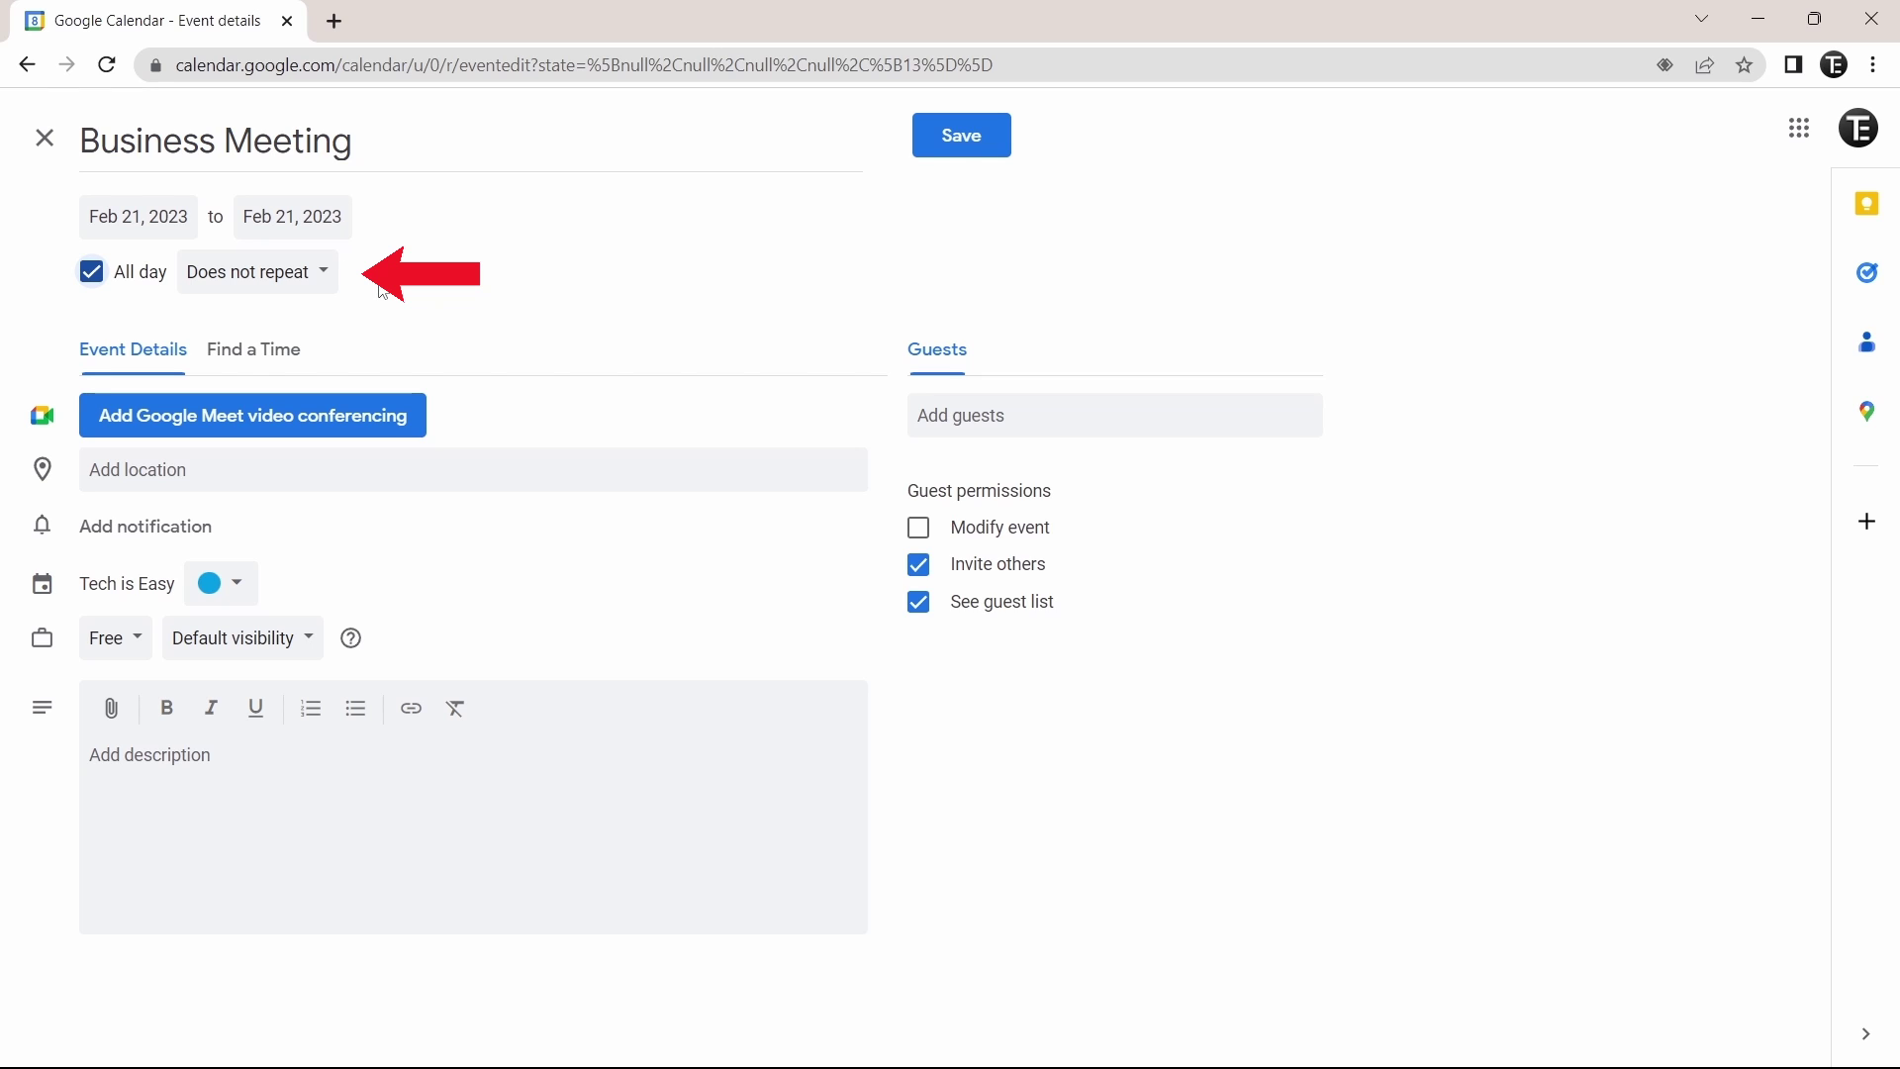
- Set a custom recurrence repeating every 1 week on Tuesday
left_click(309, 271)
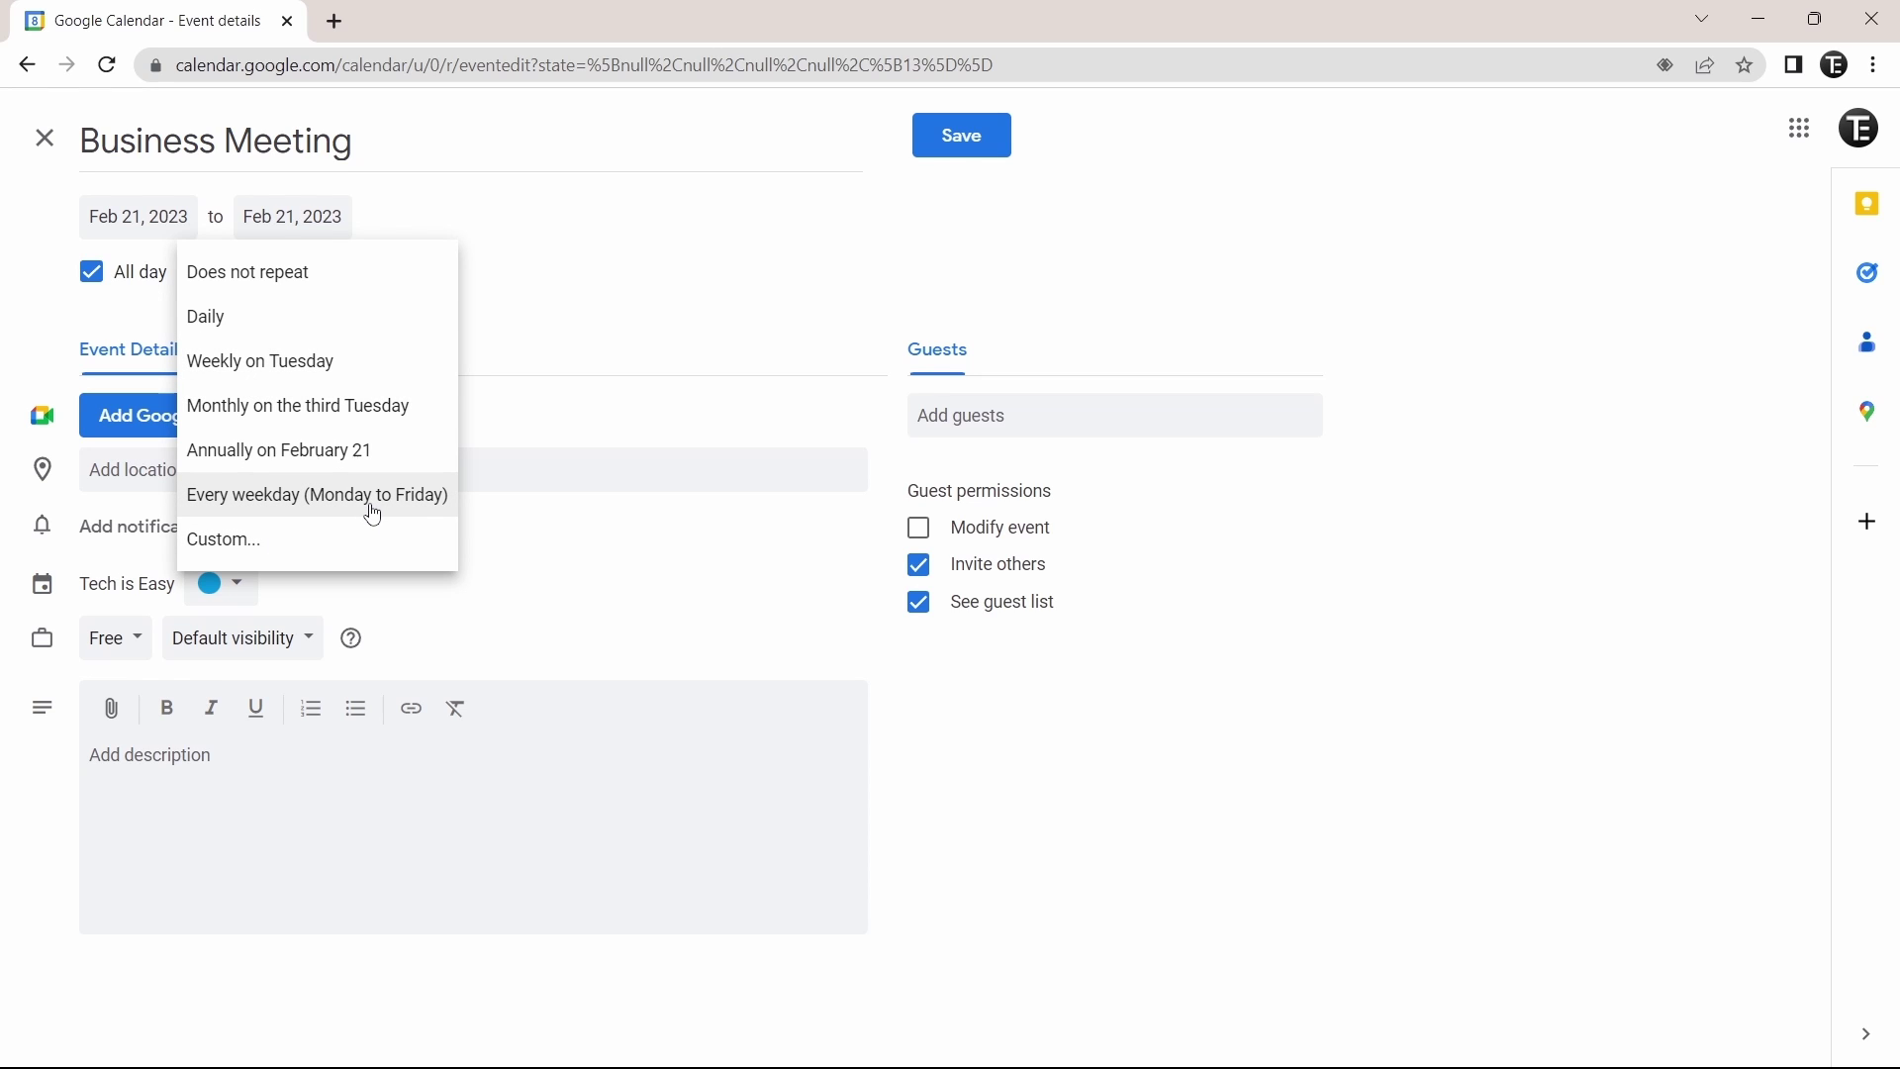
left_click(330, 557)
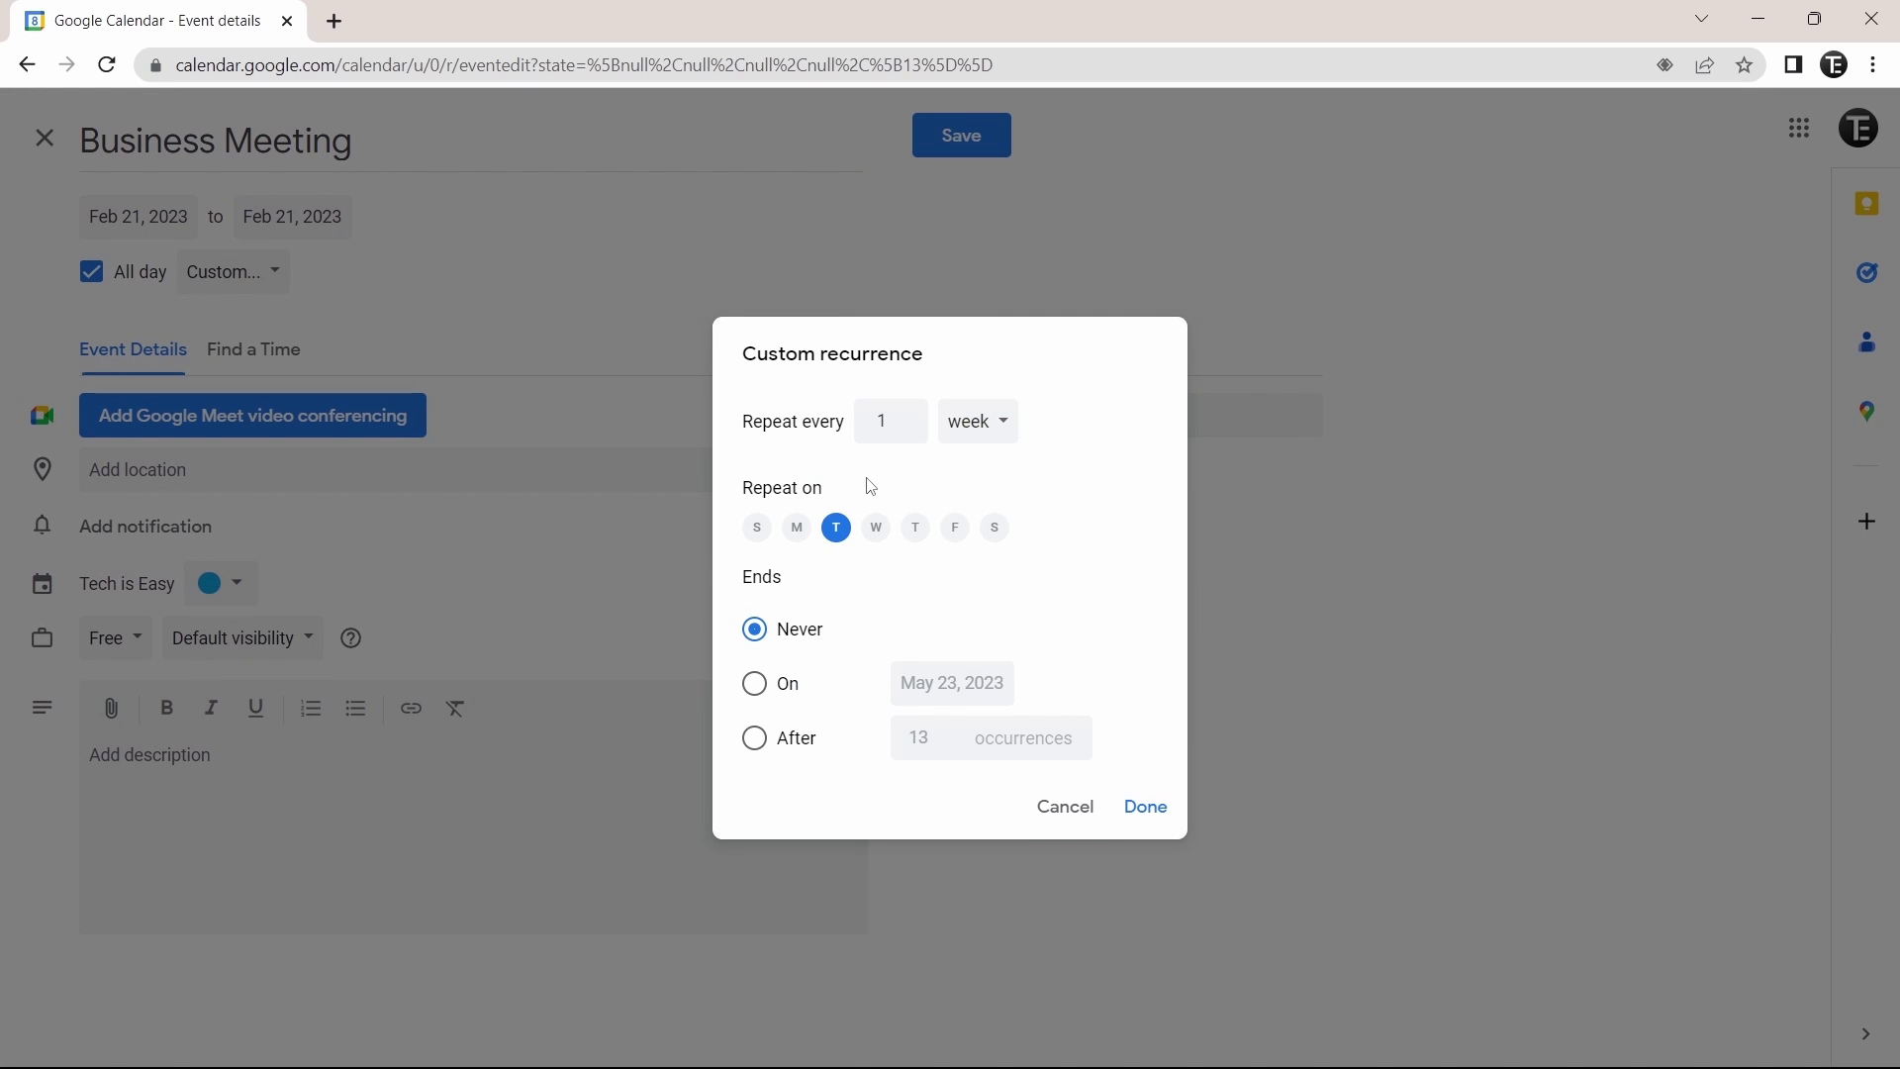
left_click(948, 438)
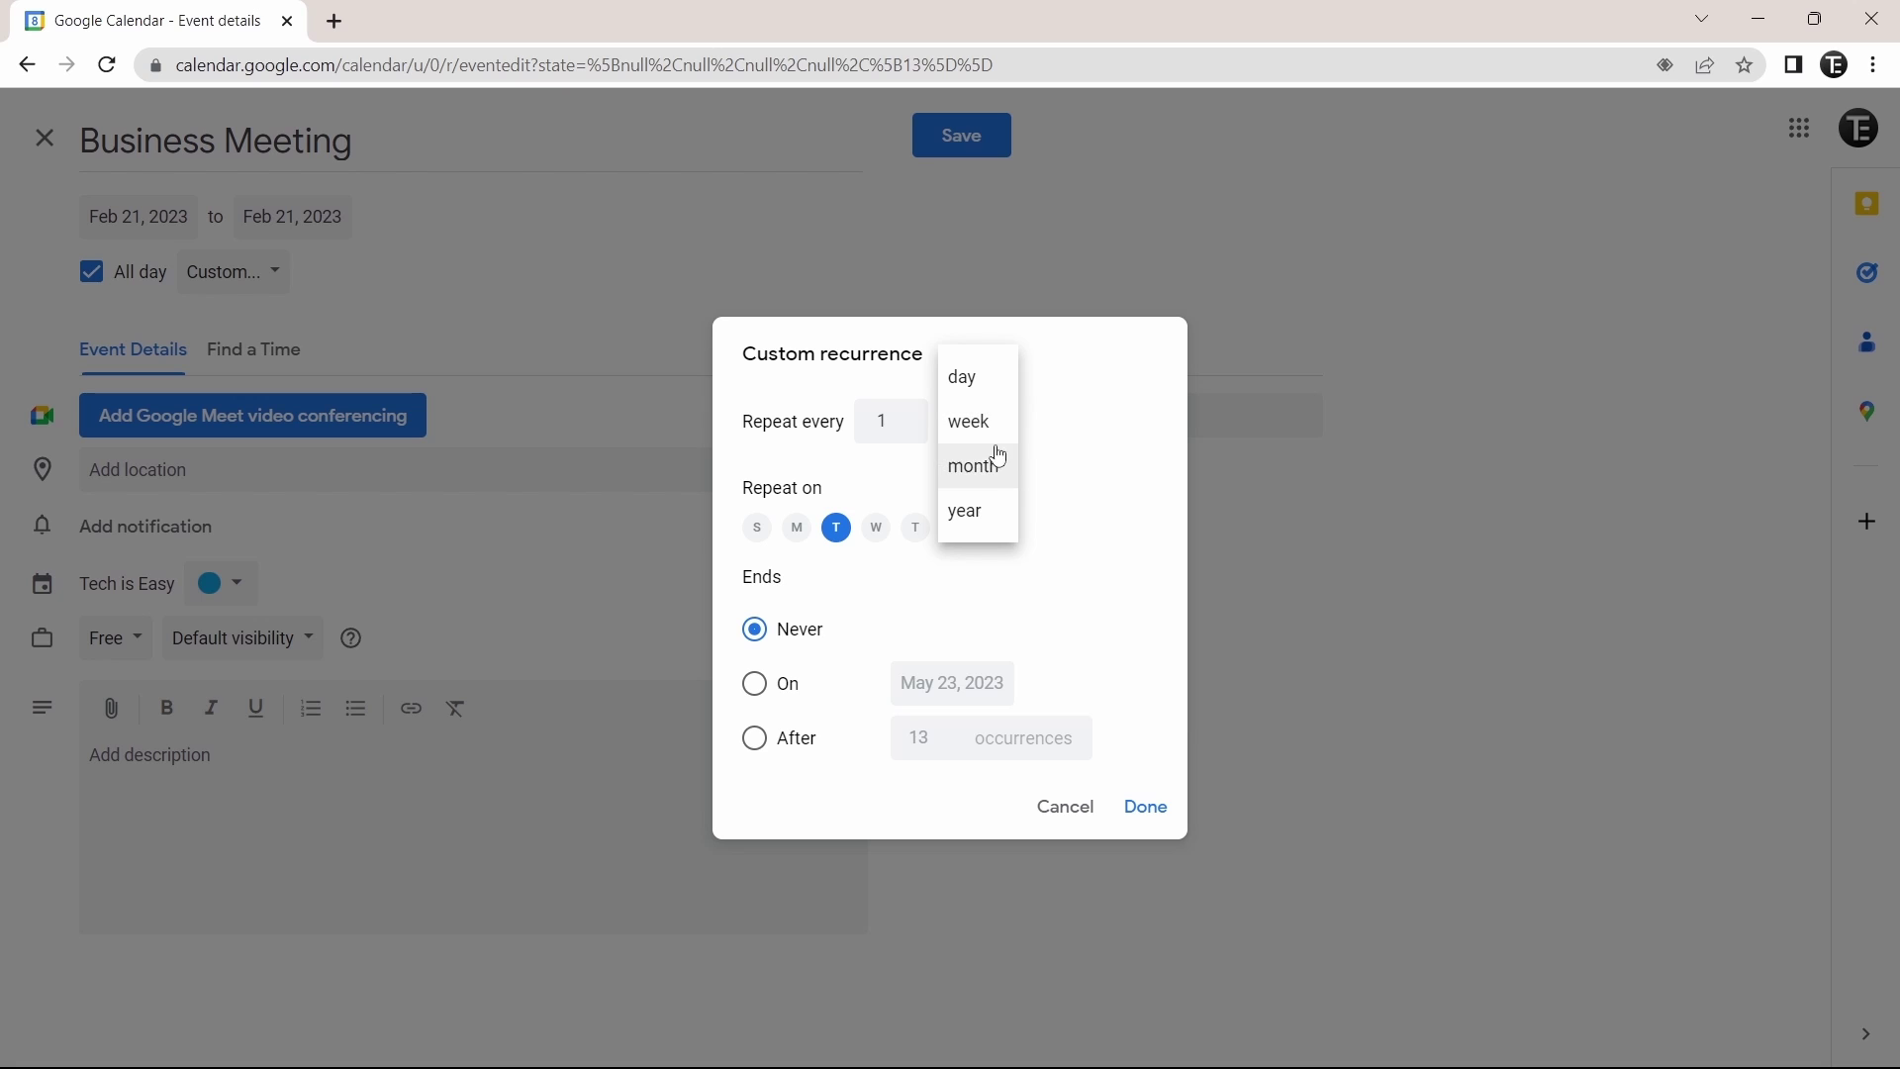
left_click(1037, 497)
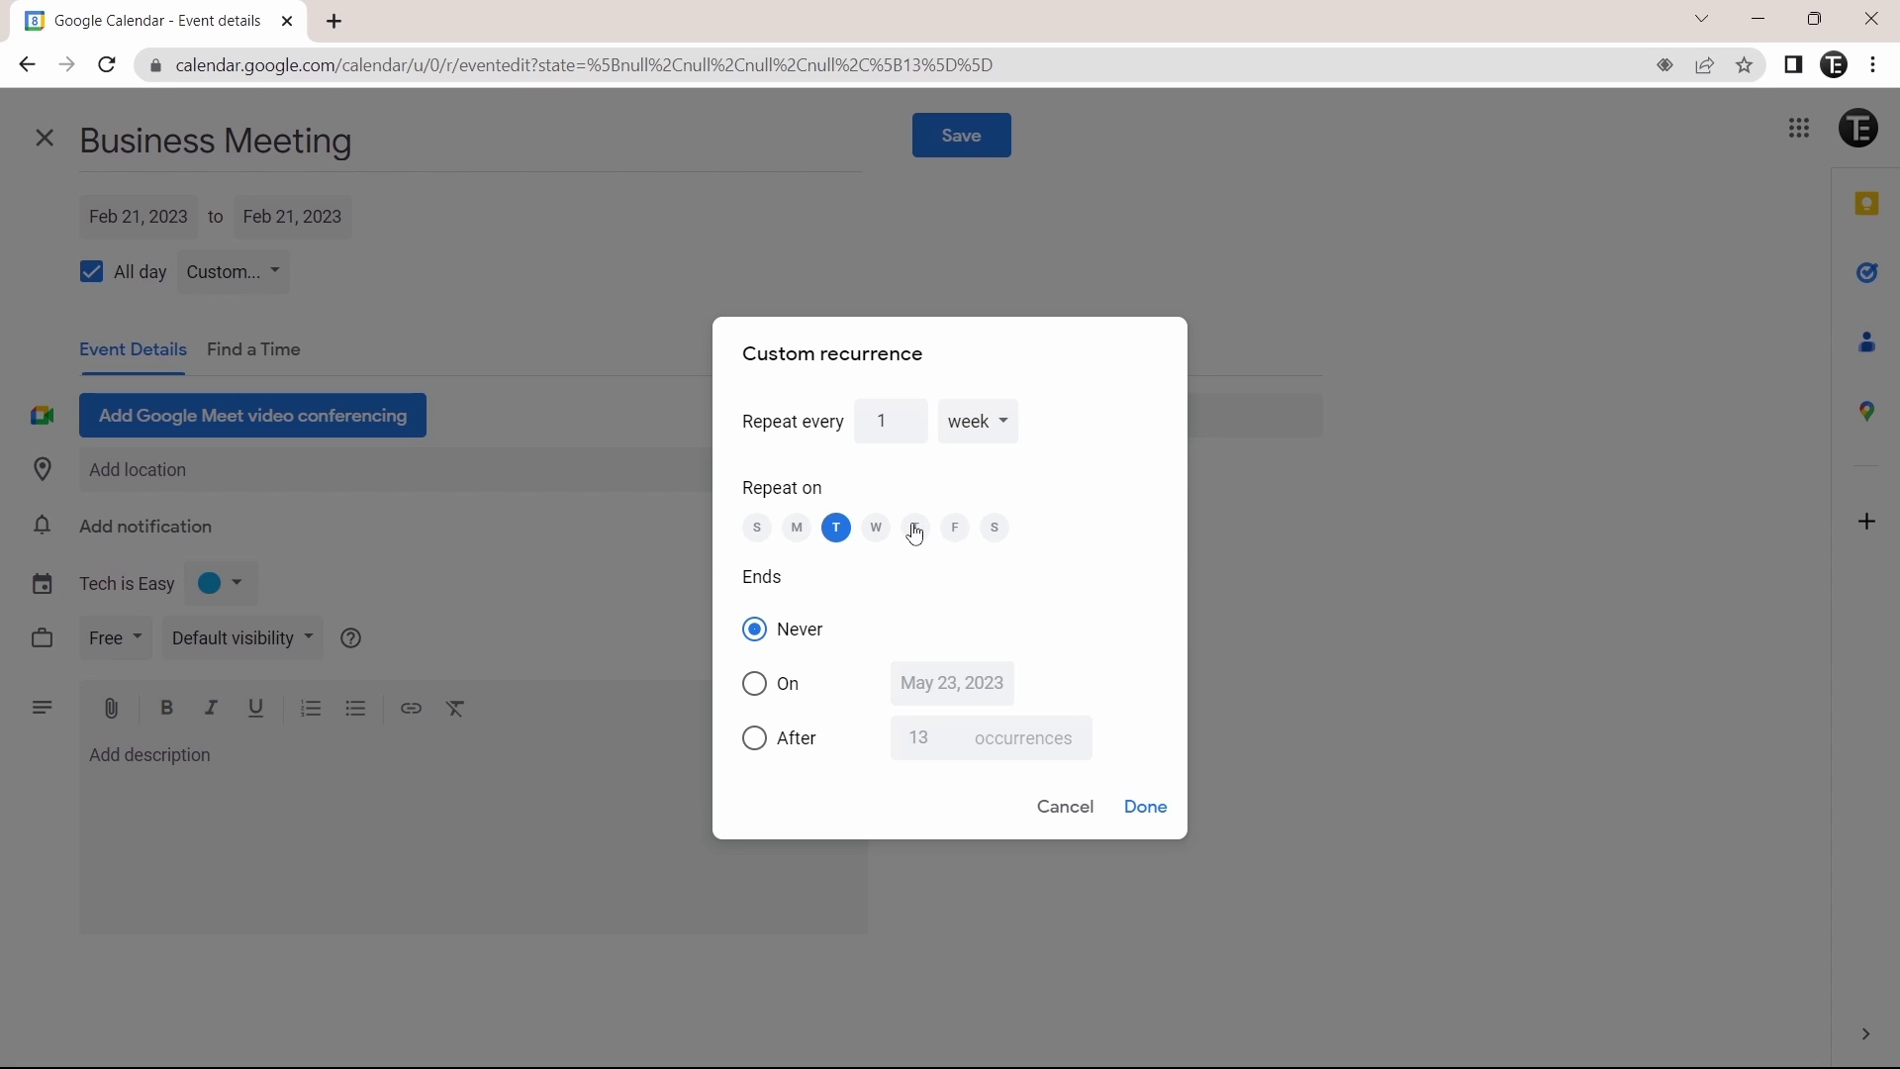
left_click(1140, 801)
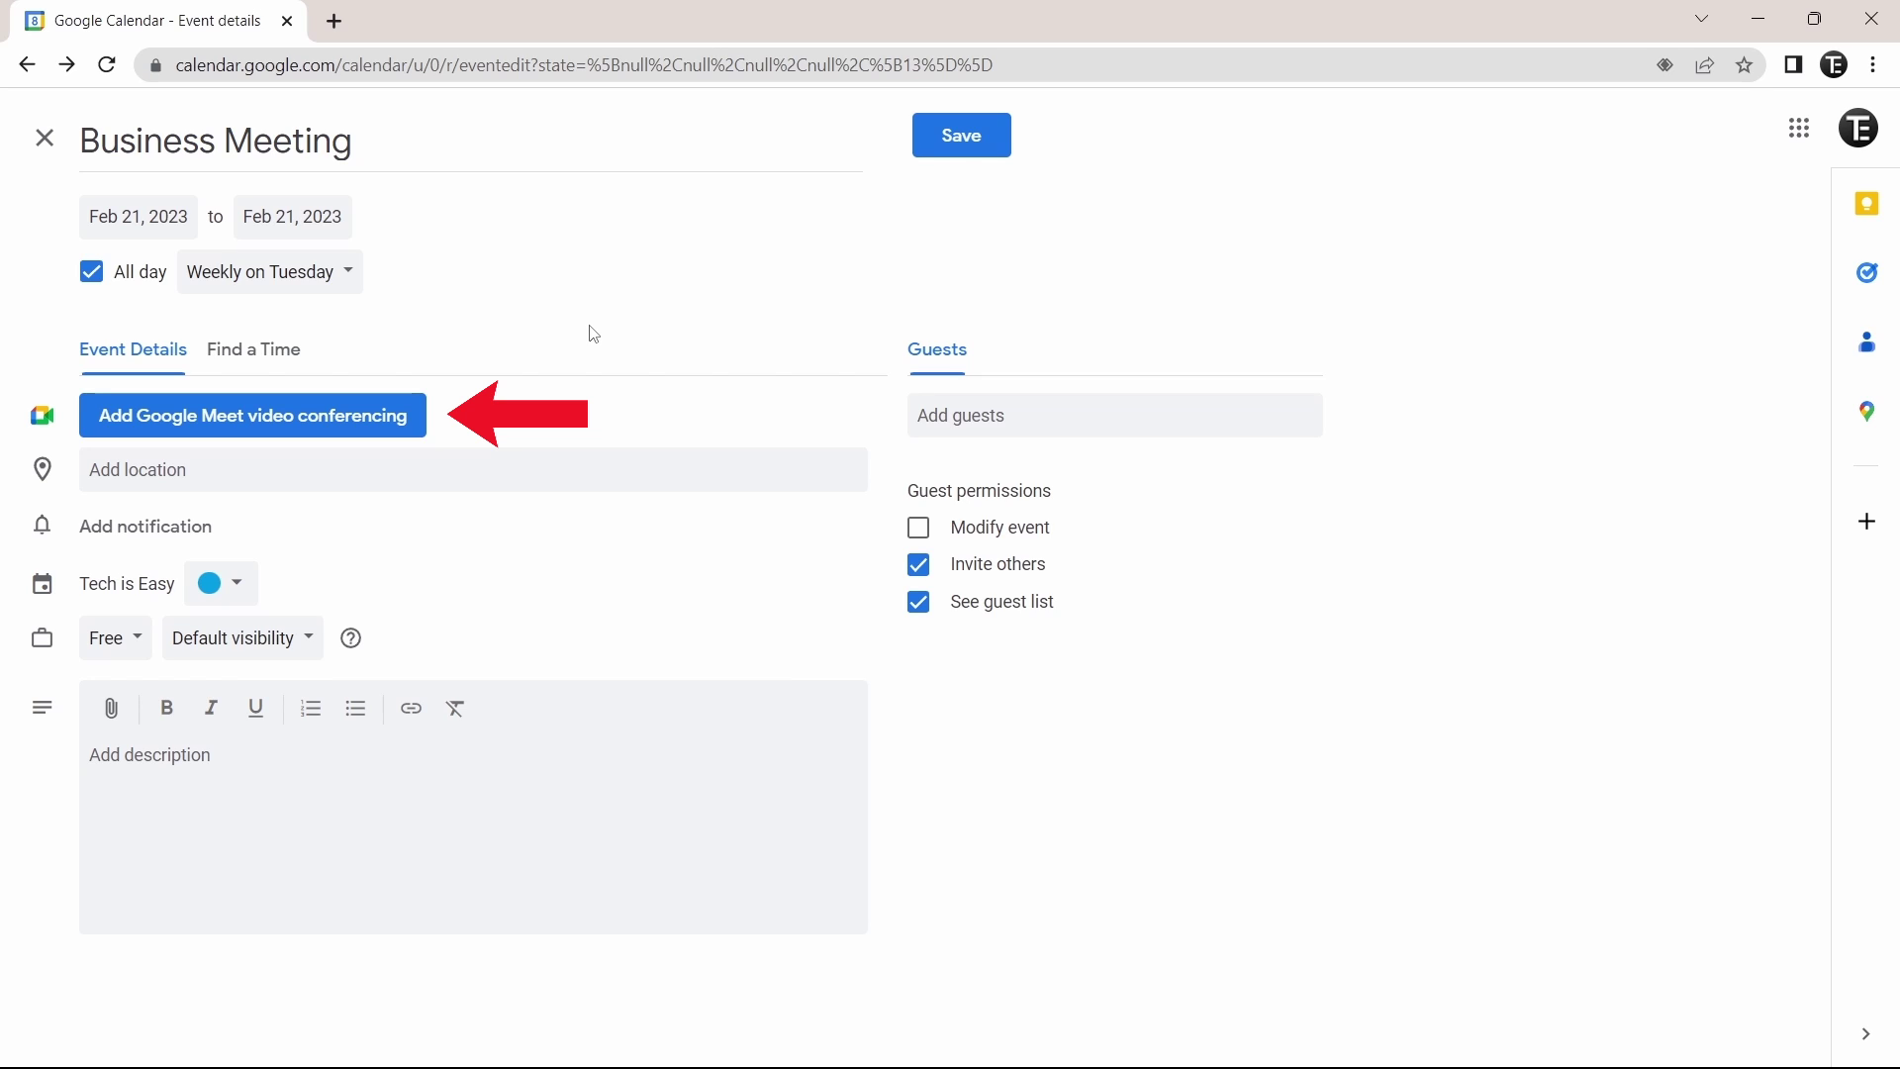
- Set the event location to Mumbai, Maharashtra, India
left_click(234, 475)
type("Mumbai")
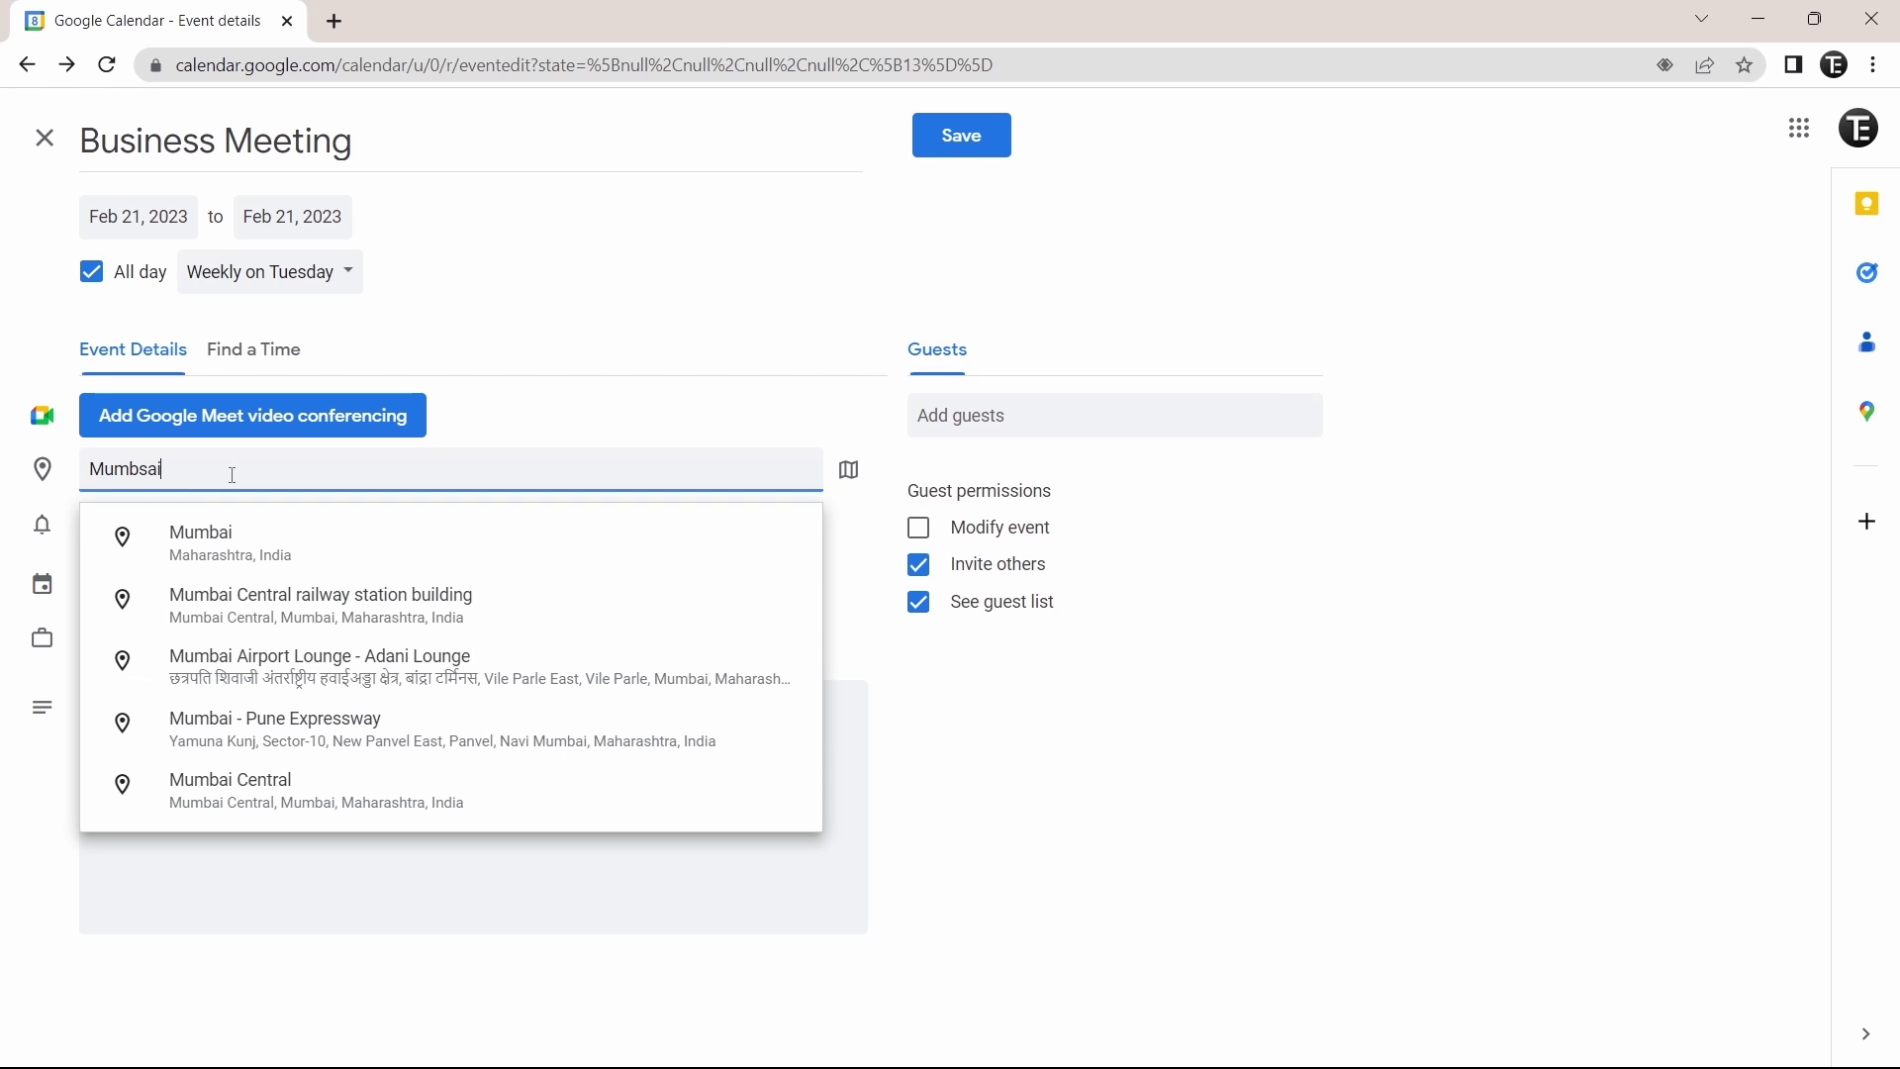
key("BackSpace")
key("BackSpace")
type("a")
left_click(233, 543)
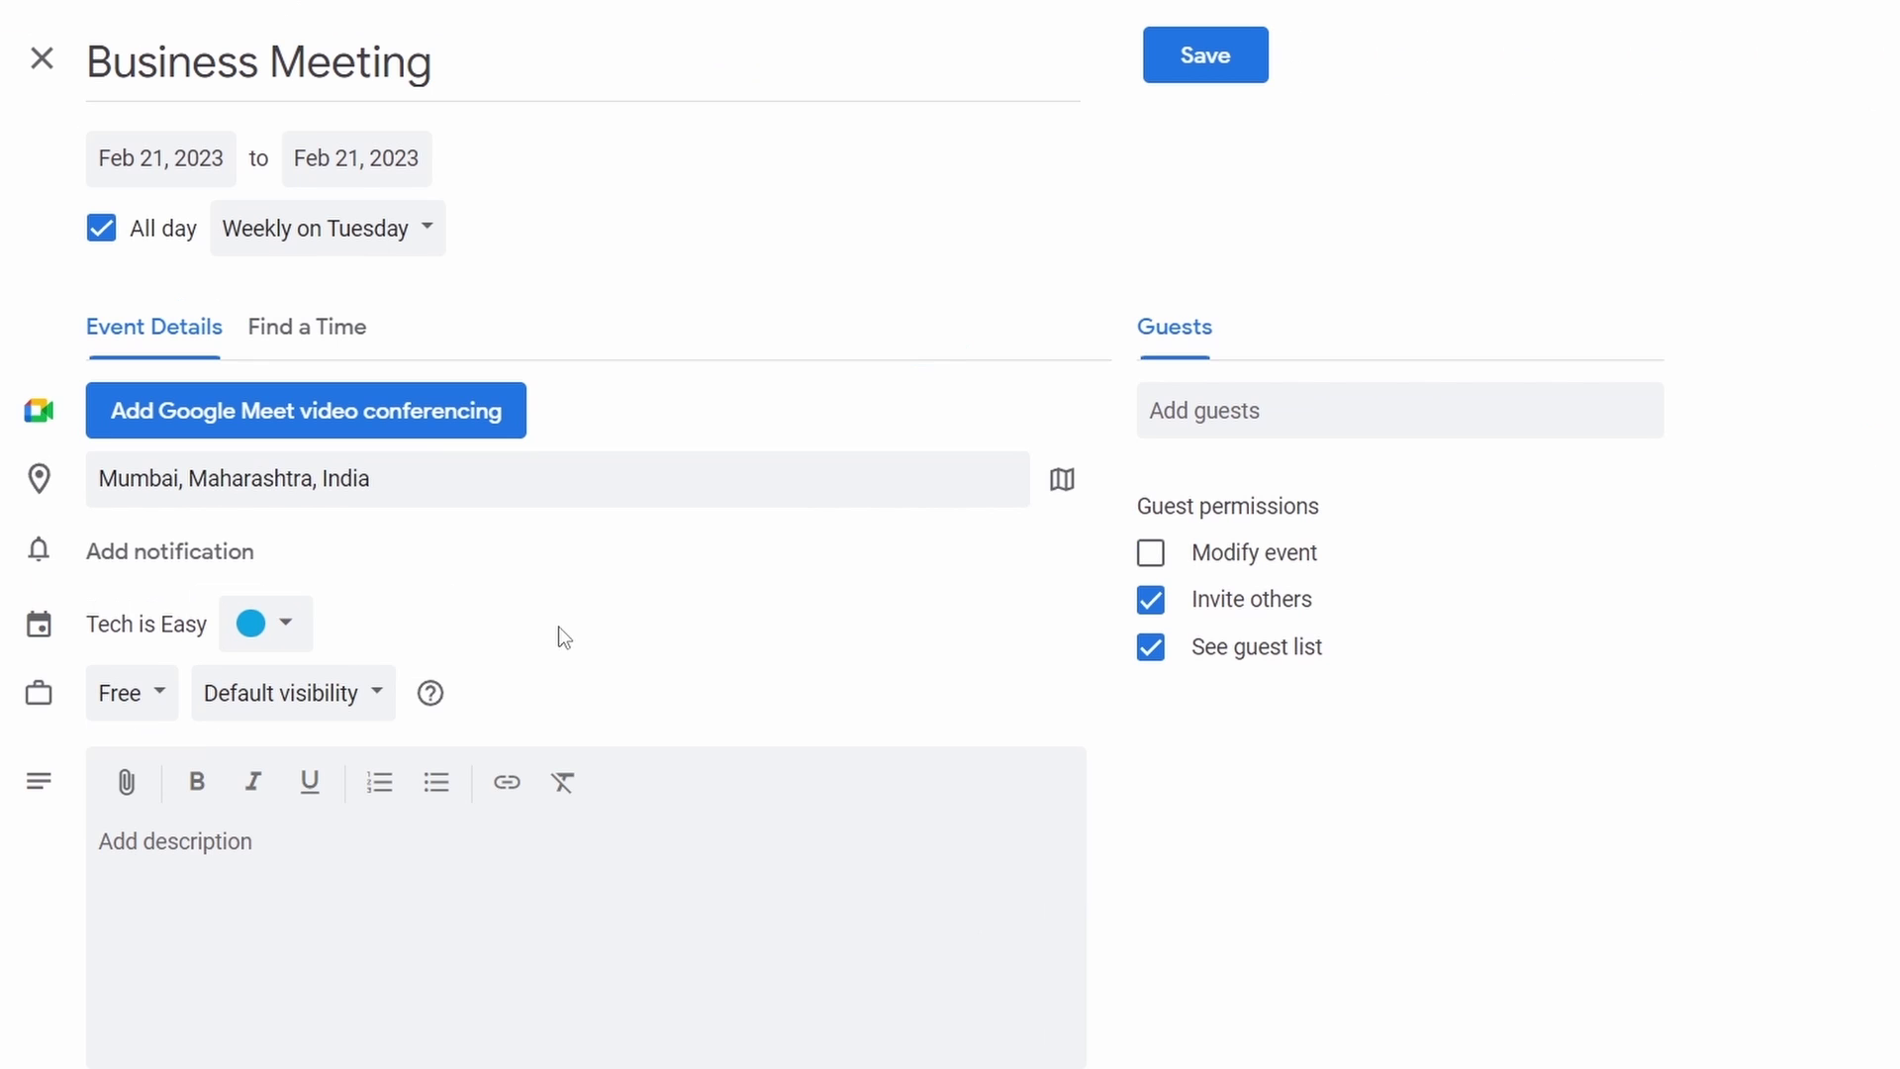
- Add a notification reminder 3 days before at 9:00am
left_click(201, 560)
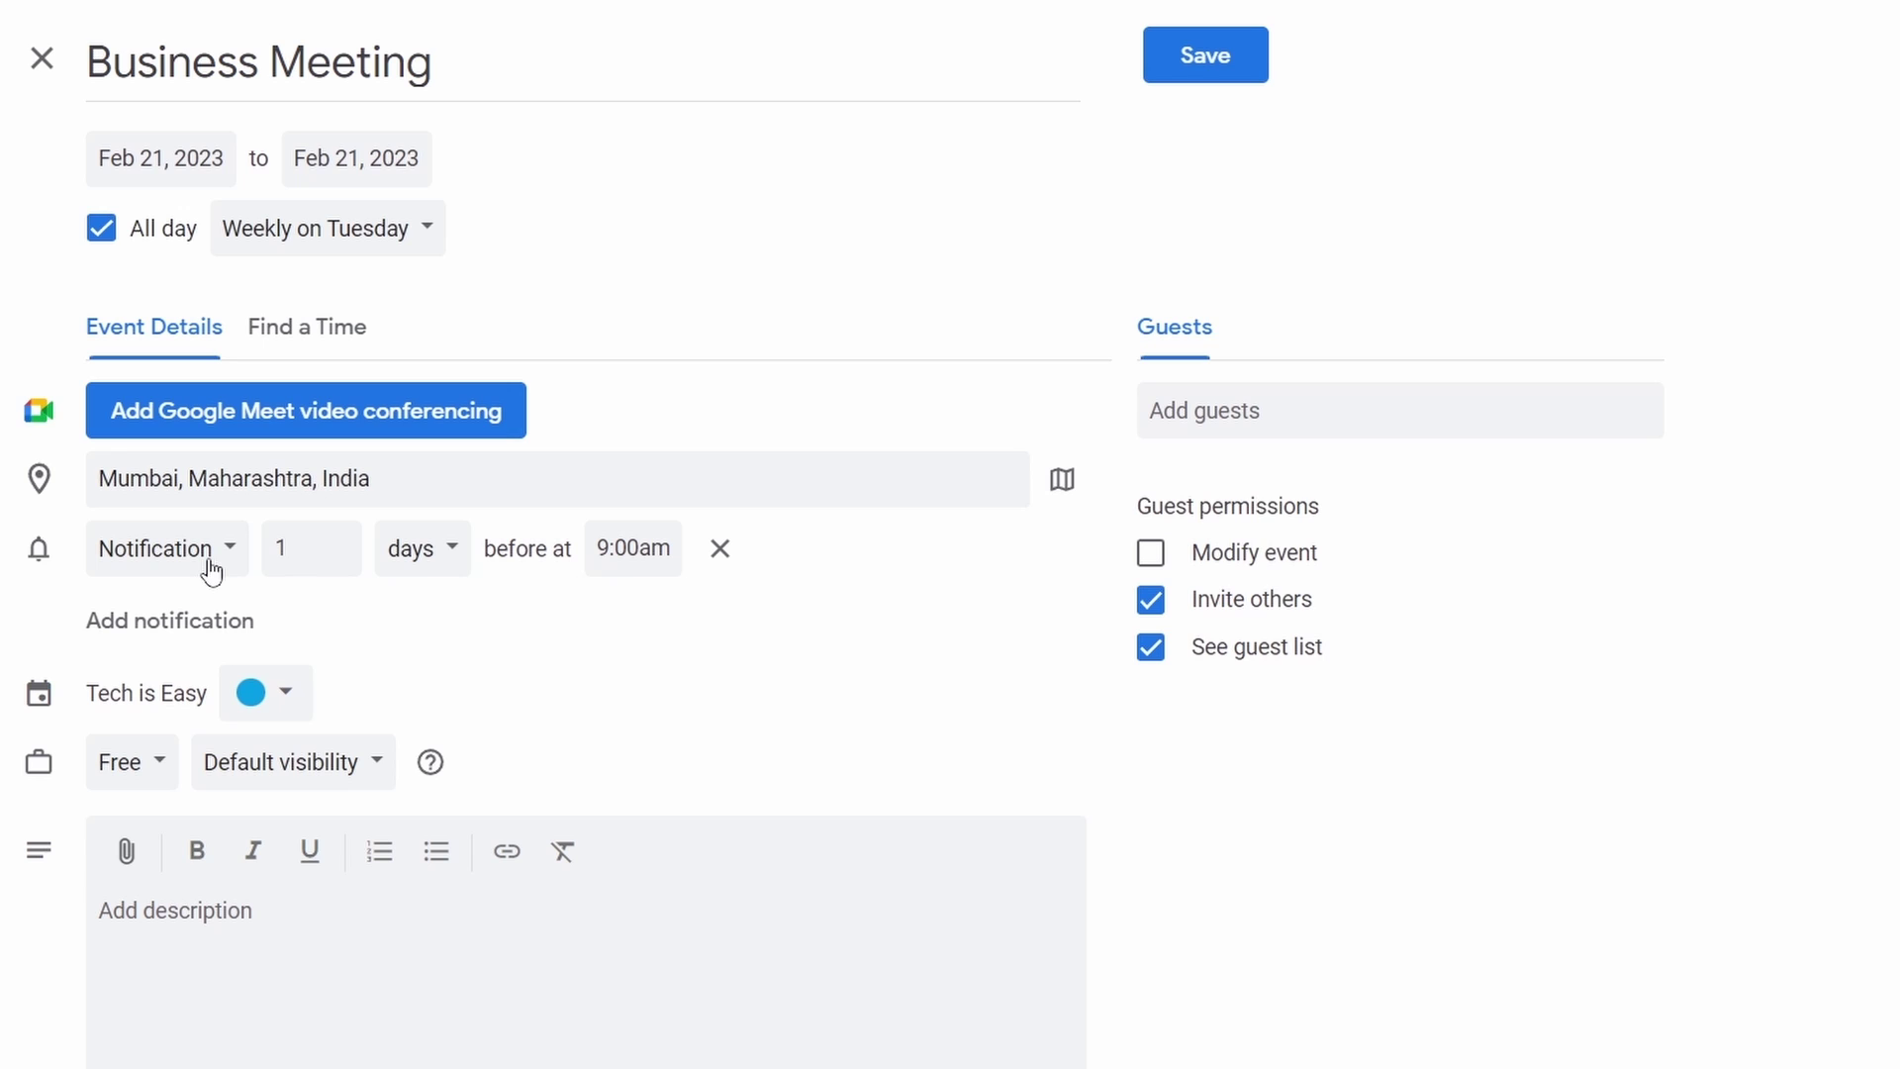
left_click(211, 569)
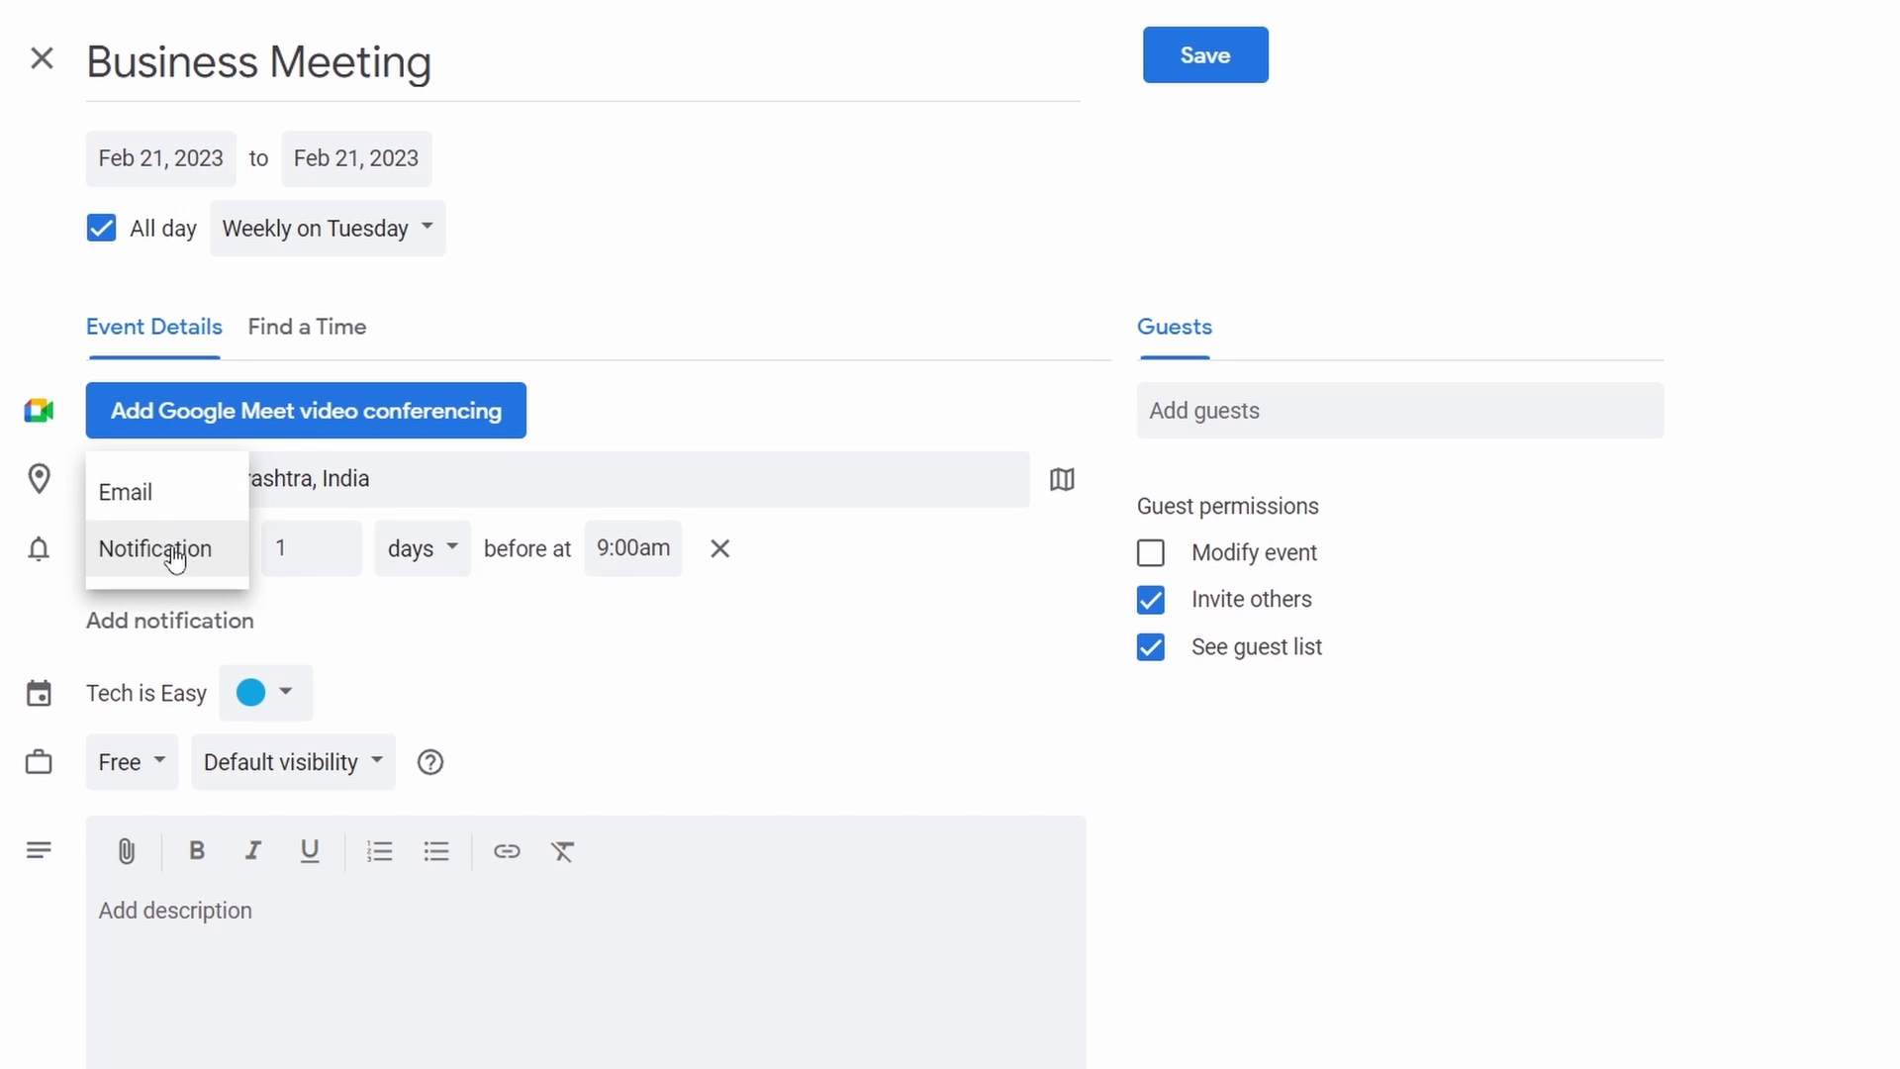
left_click(169, 547)
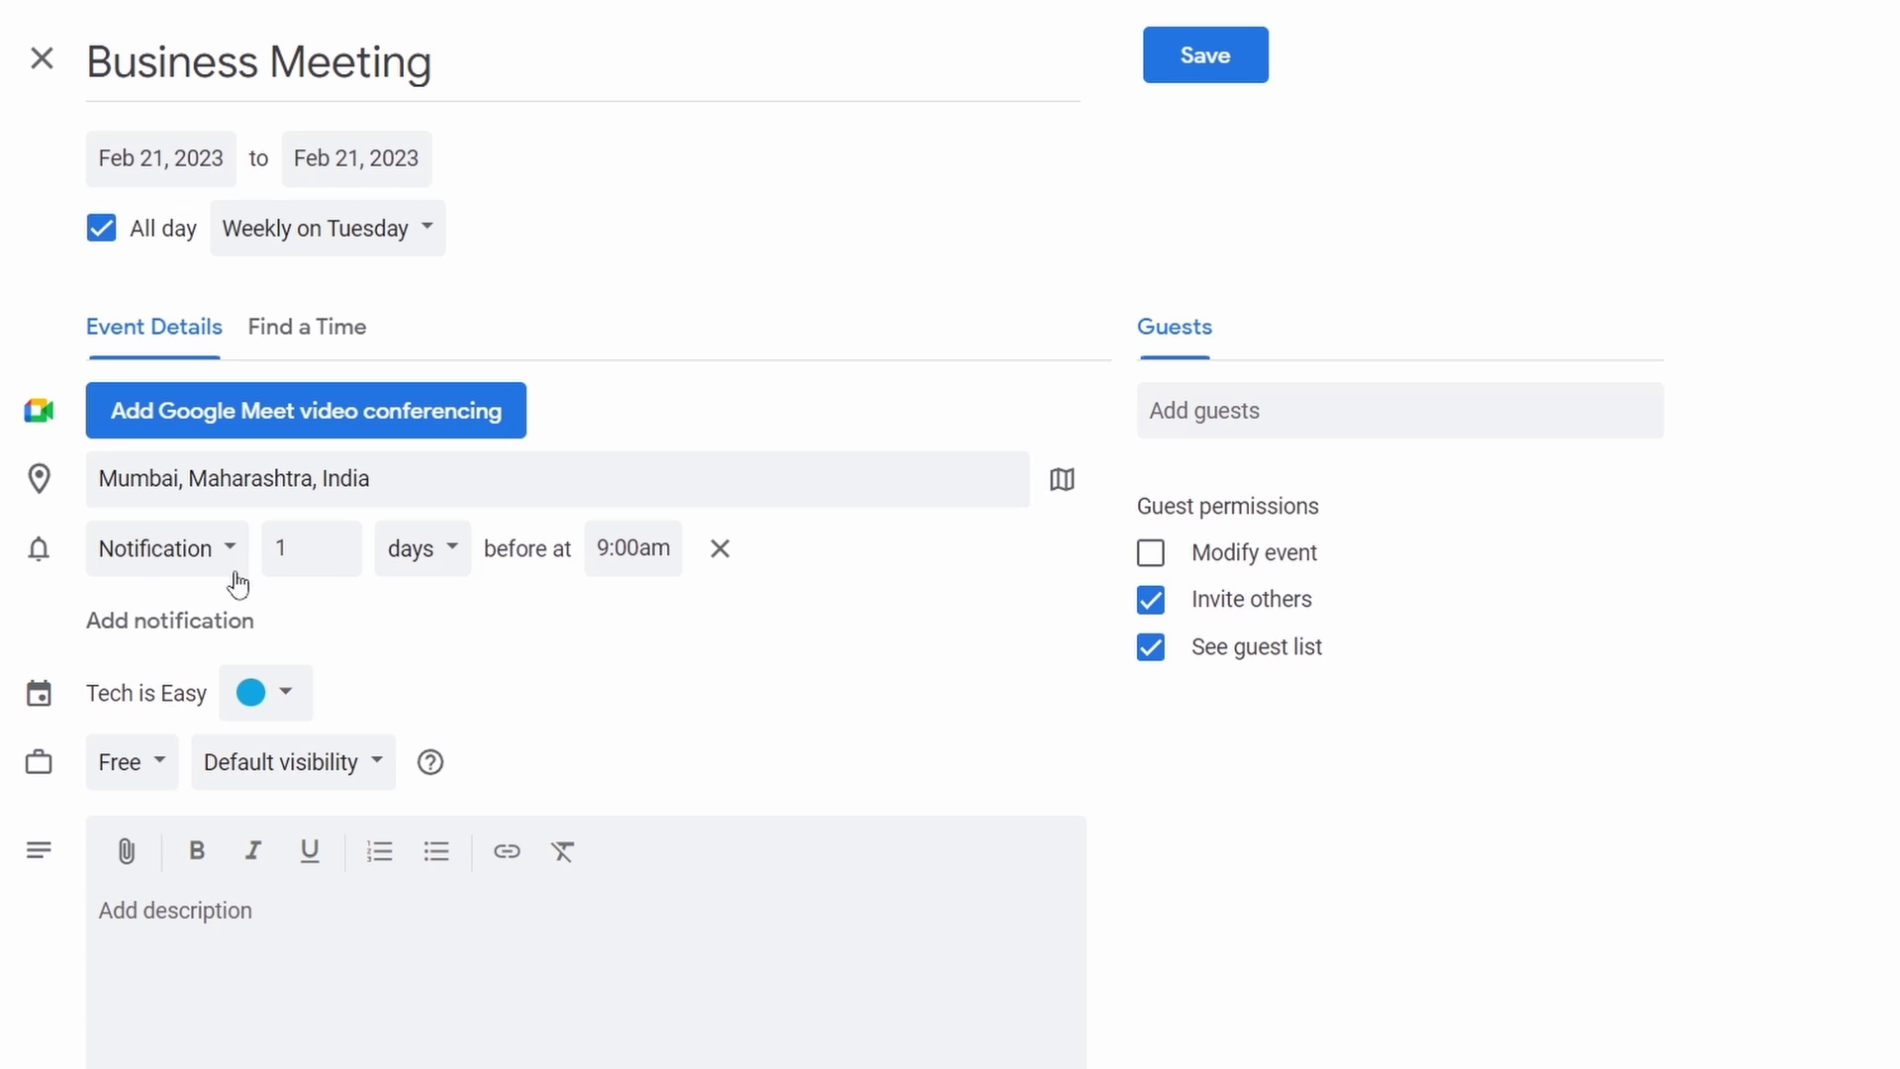
left_click(321, 557)
left_click(320, 557)
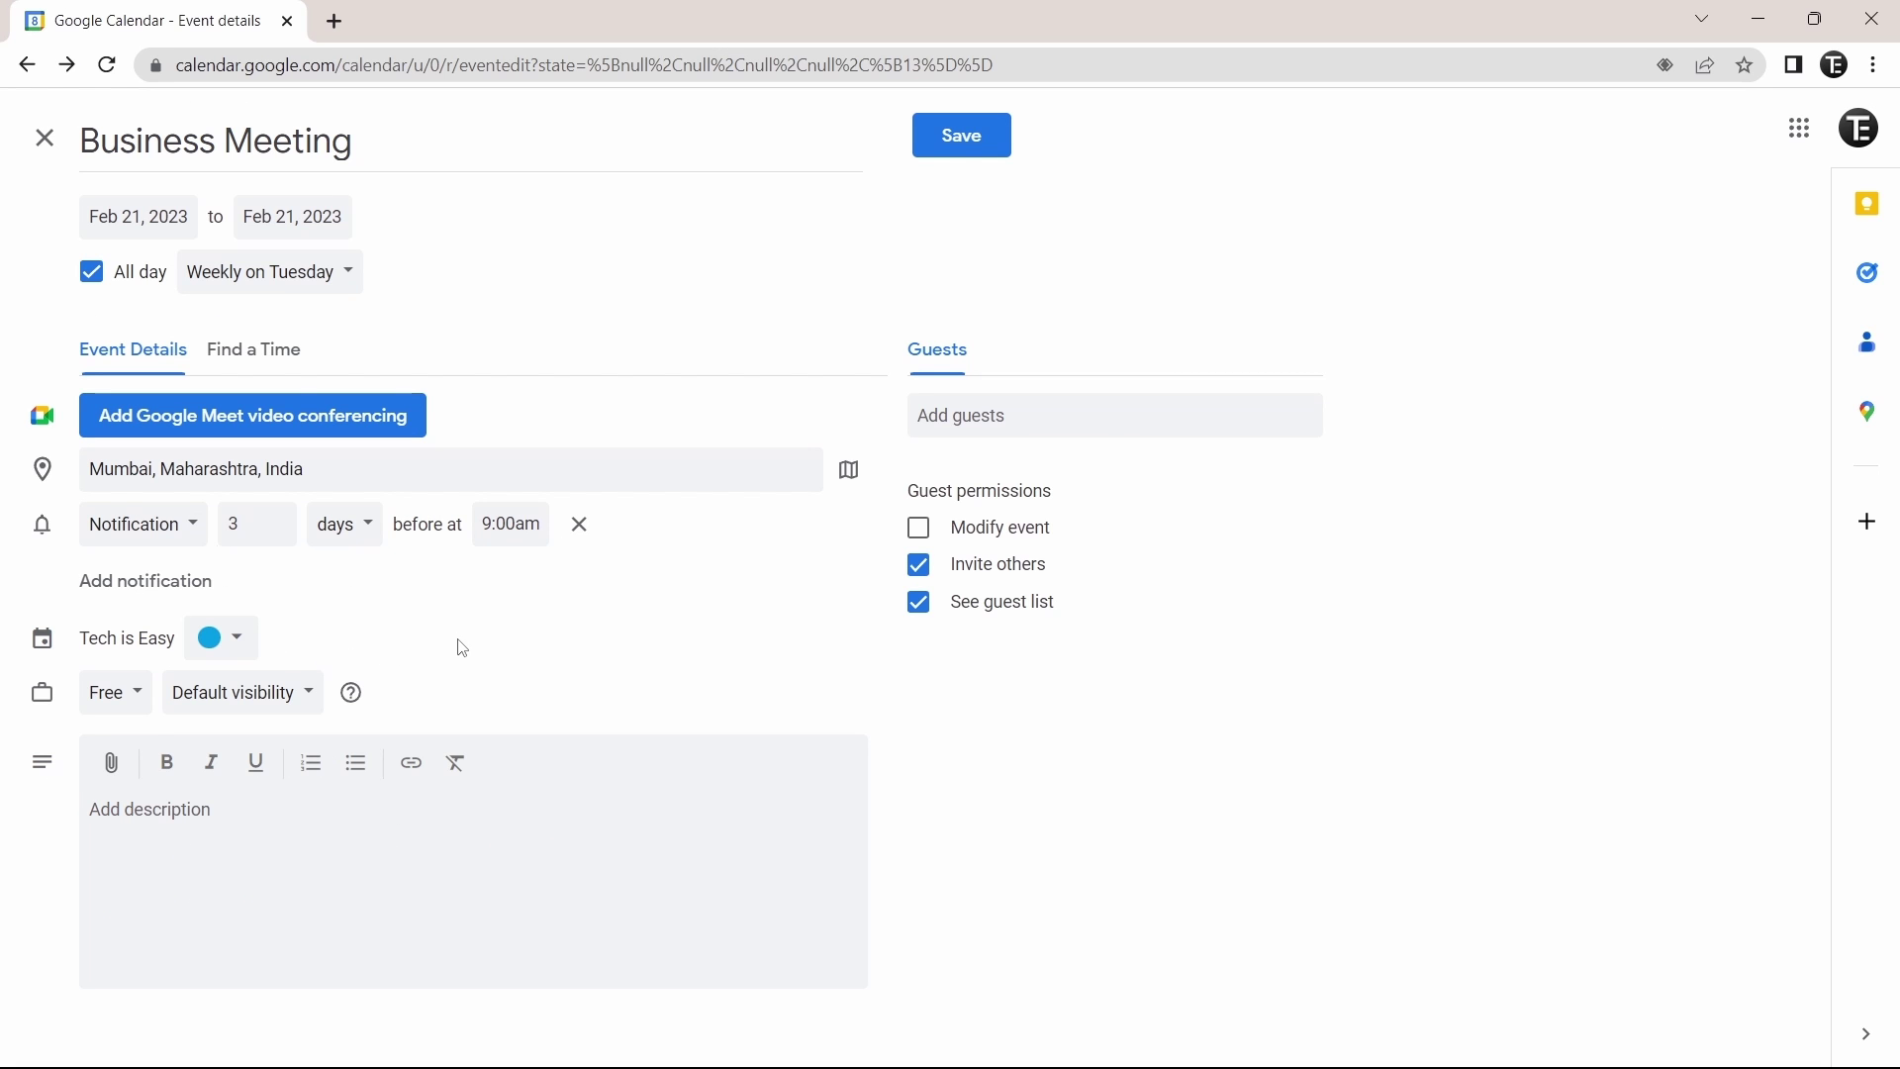
- Switch the event colour from blue to Lavender
left_click(240, 650)
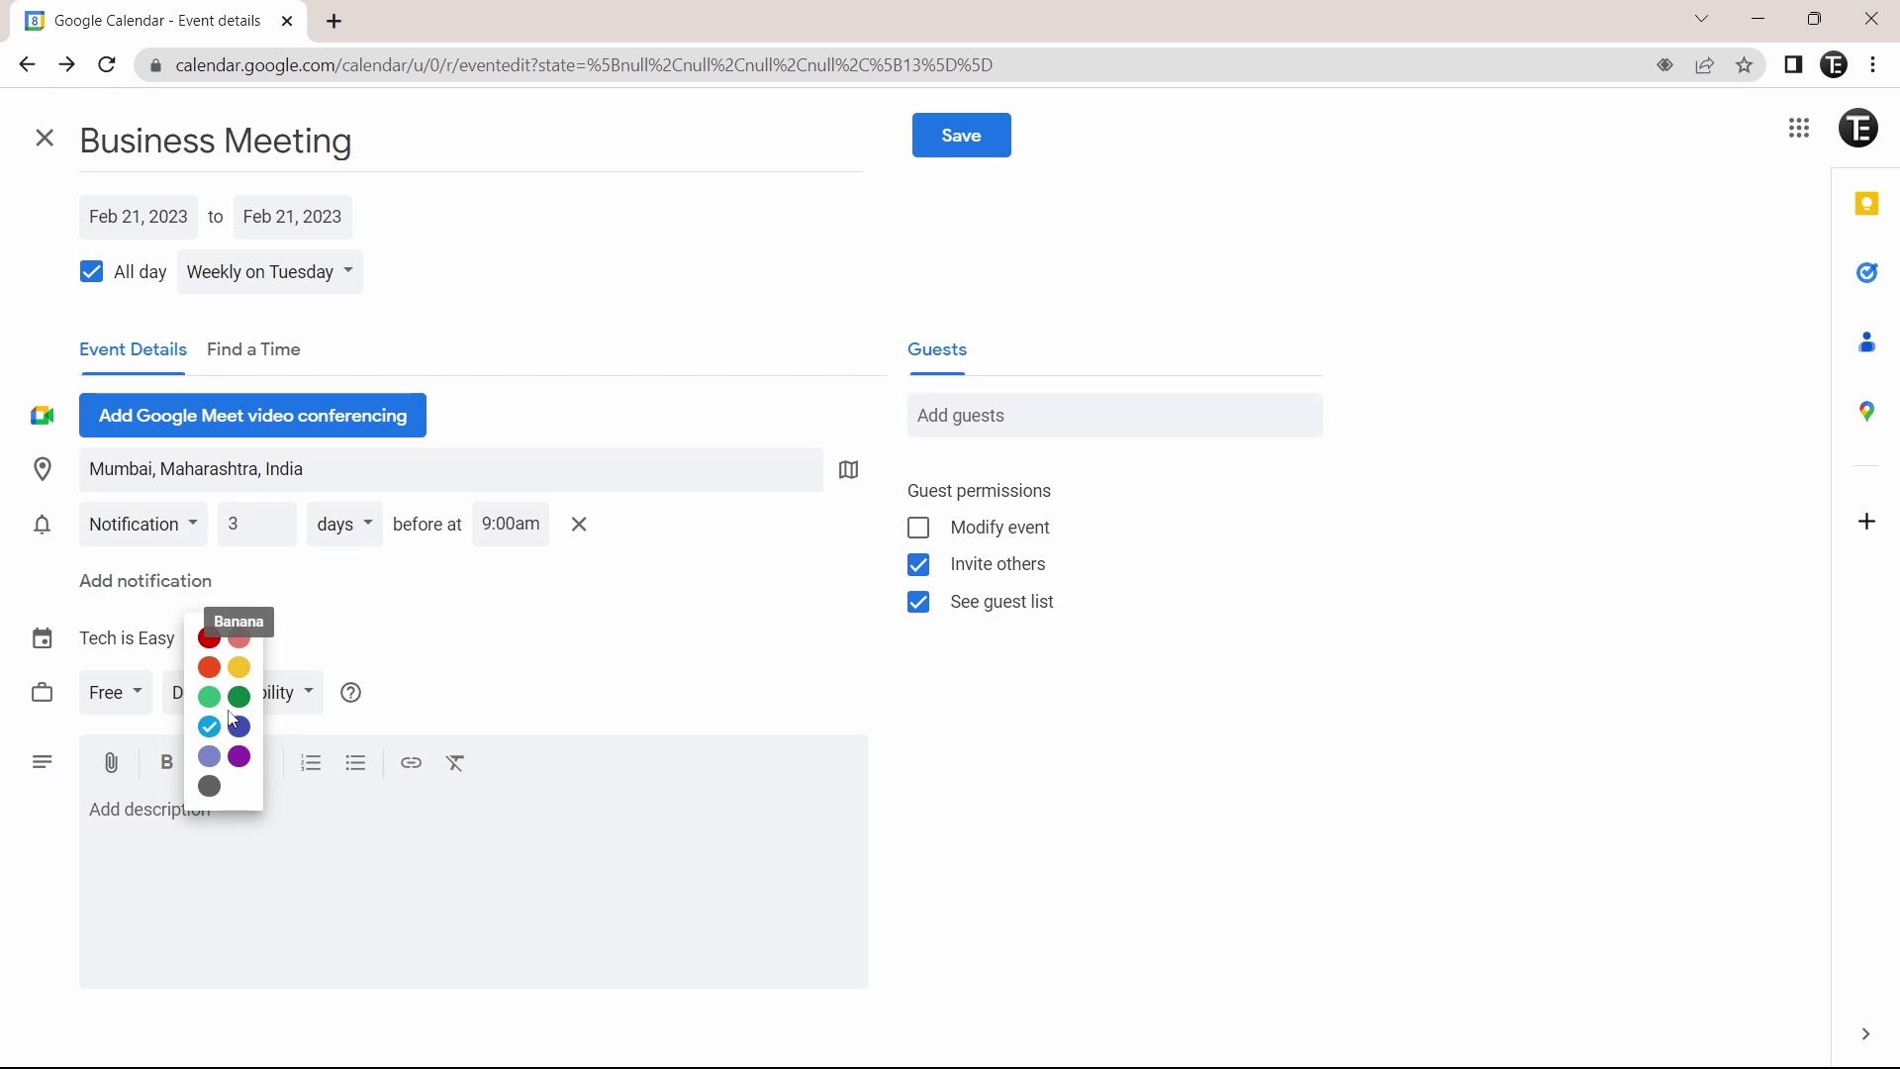
left_click(209, 755)
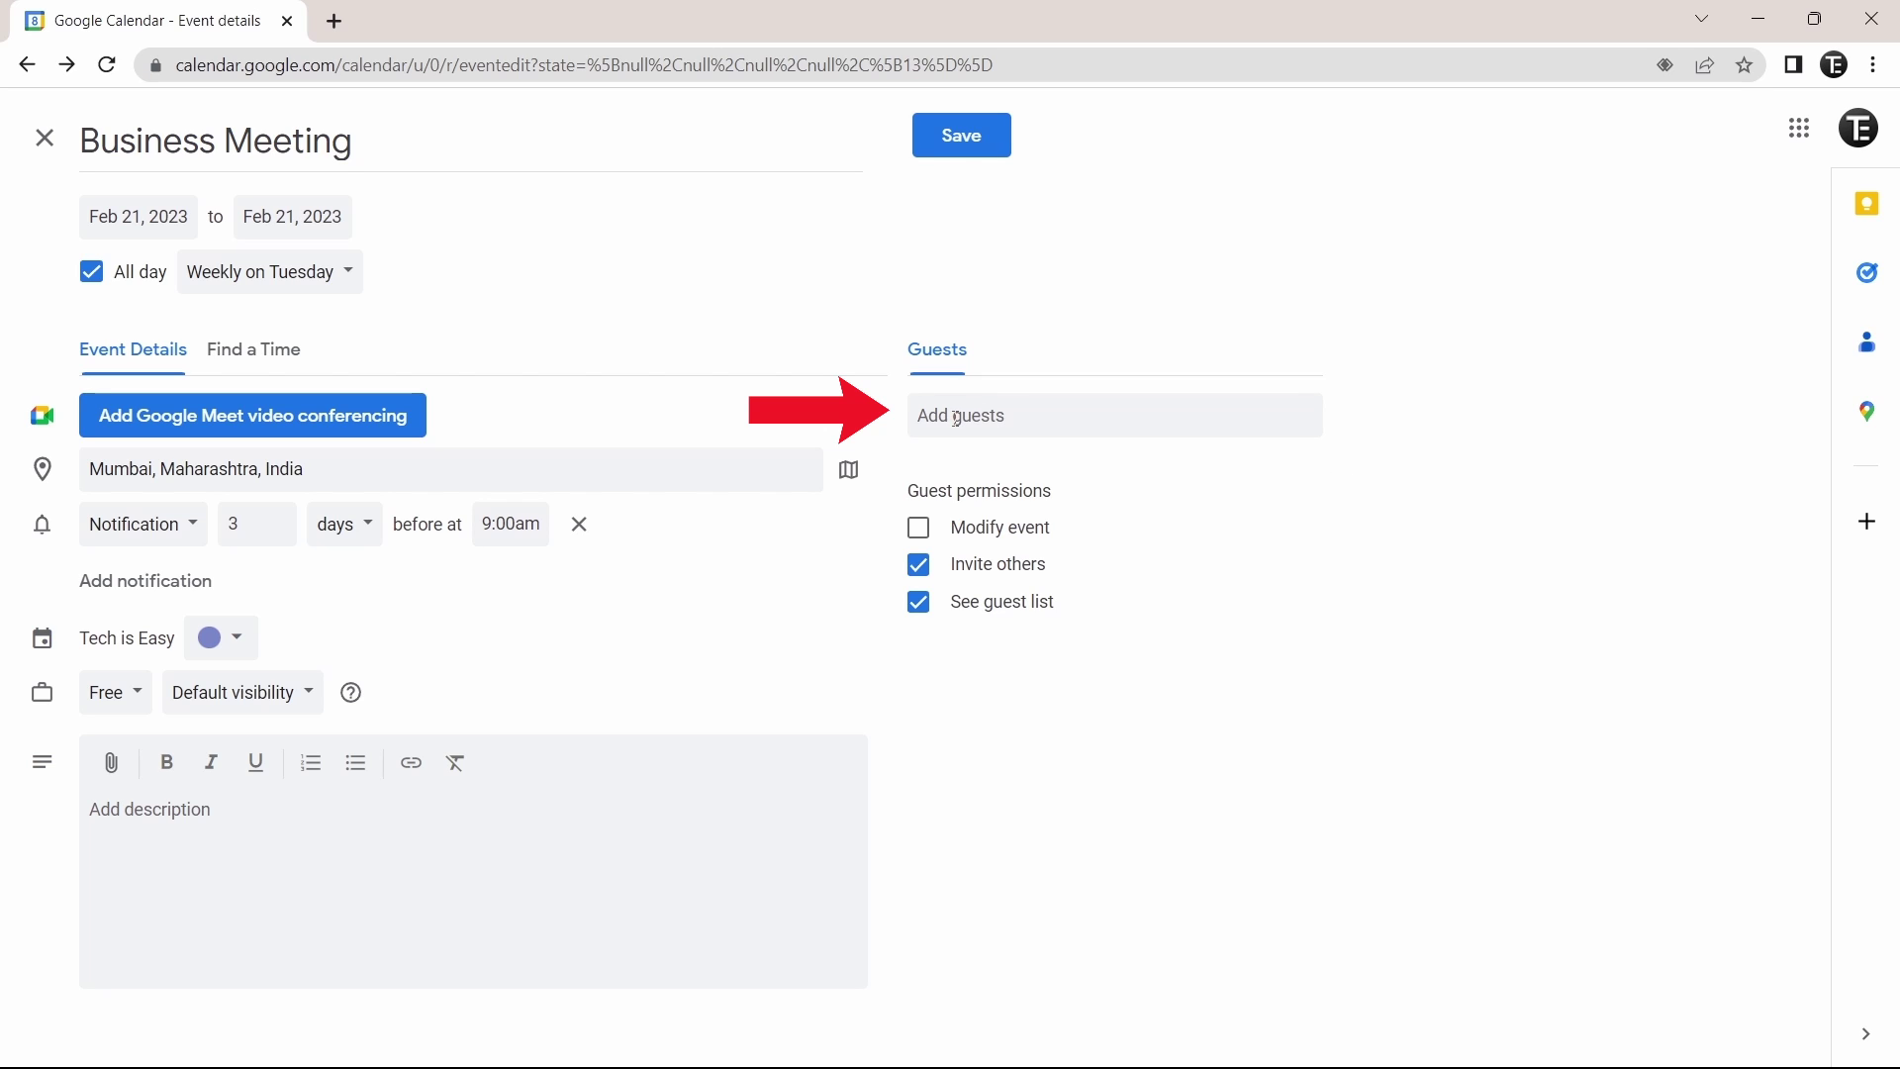
- Add a guest from the contact suggestions and save the Business Meeting
left_click(1004, 418)
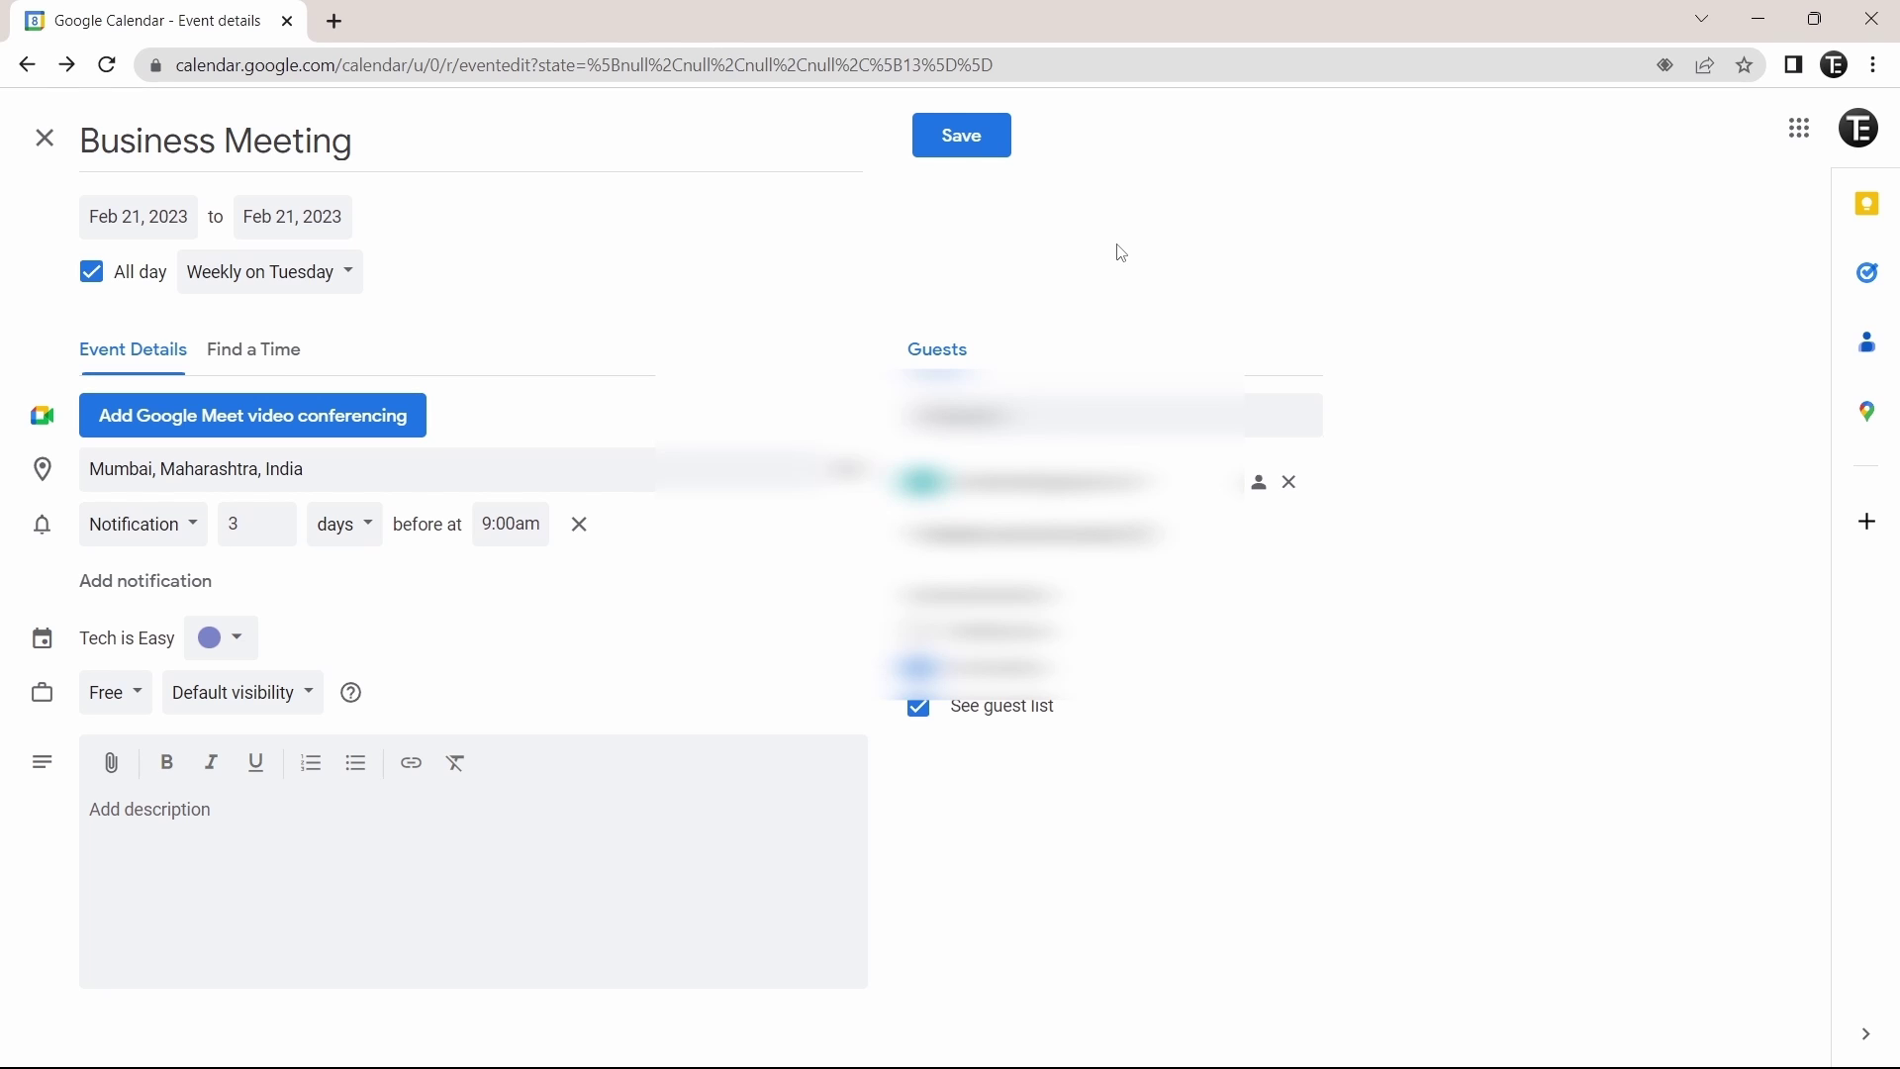
left_click(963, 135)
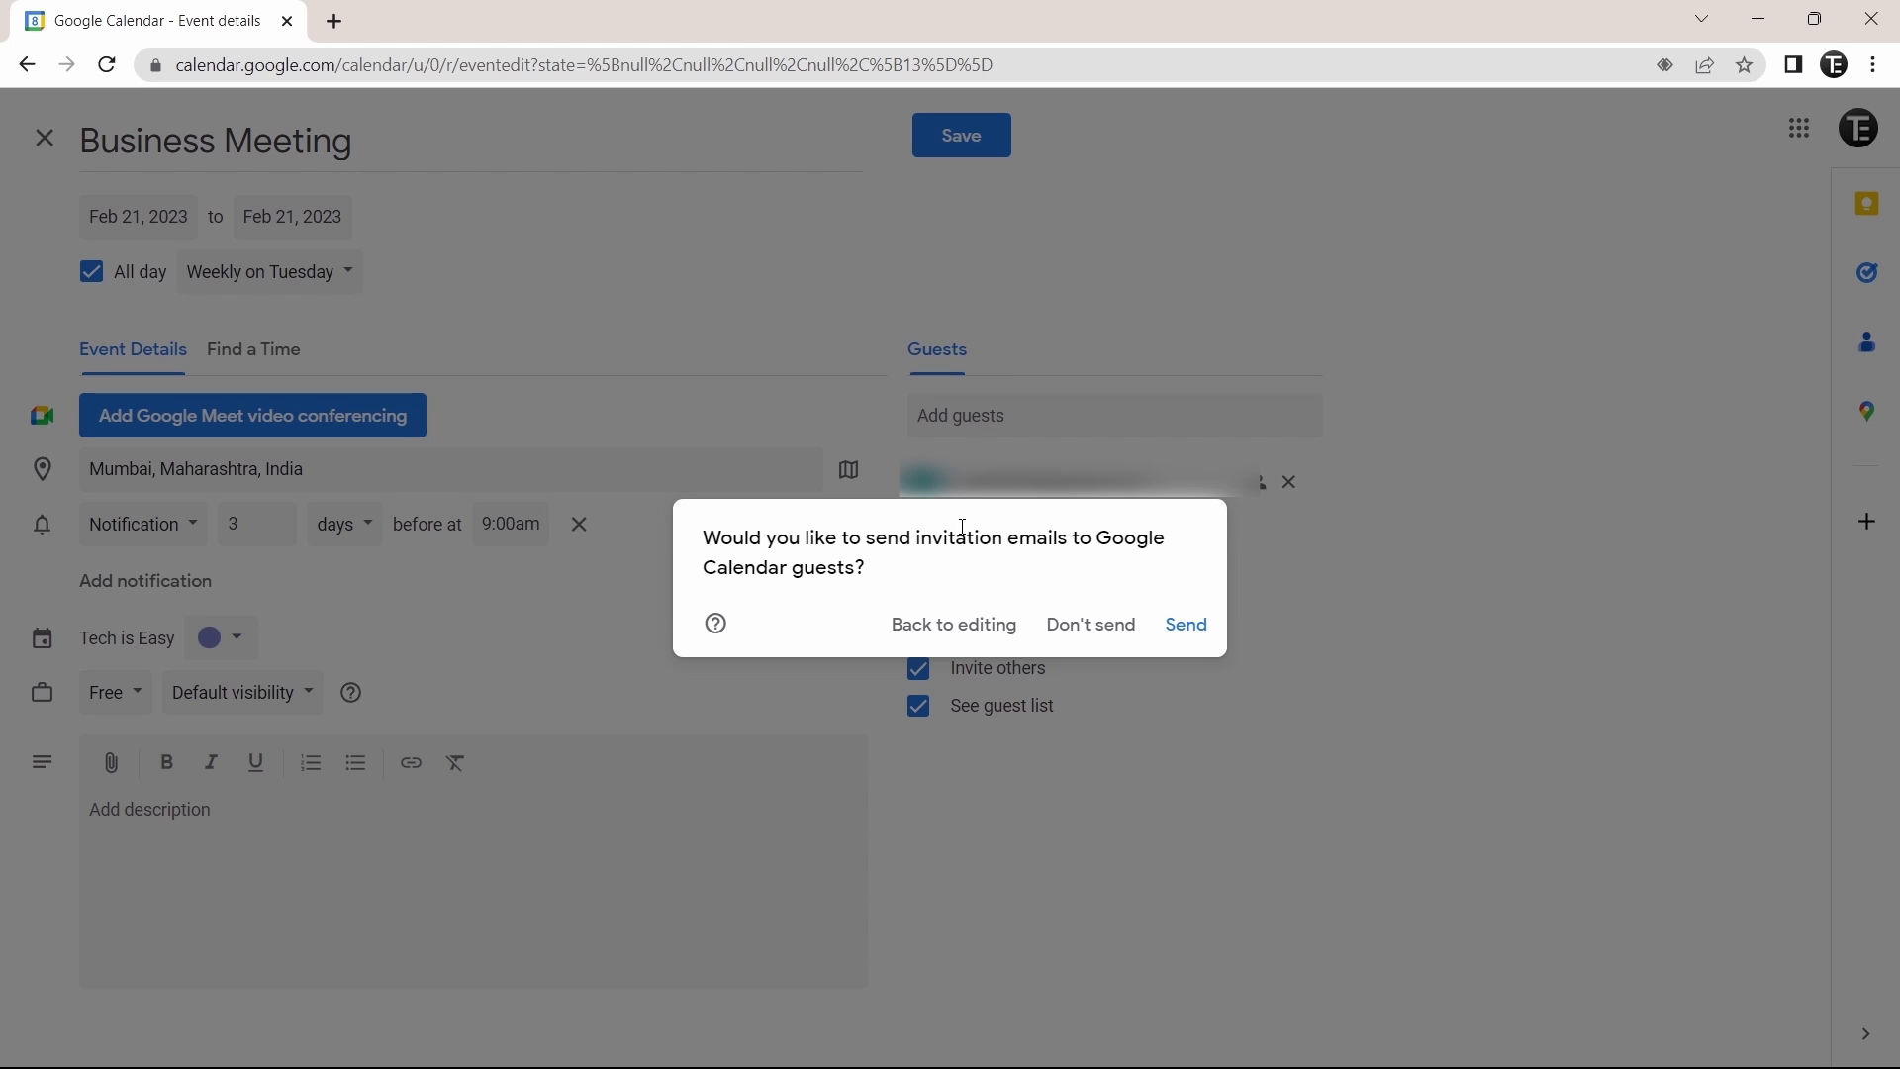
- Send the guest invitations, placing the lavender meeting on Tuesdays Feb 21 and 28
left_click(1188, 624)
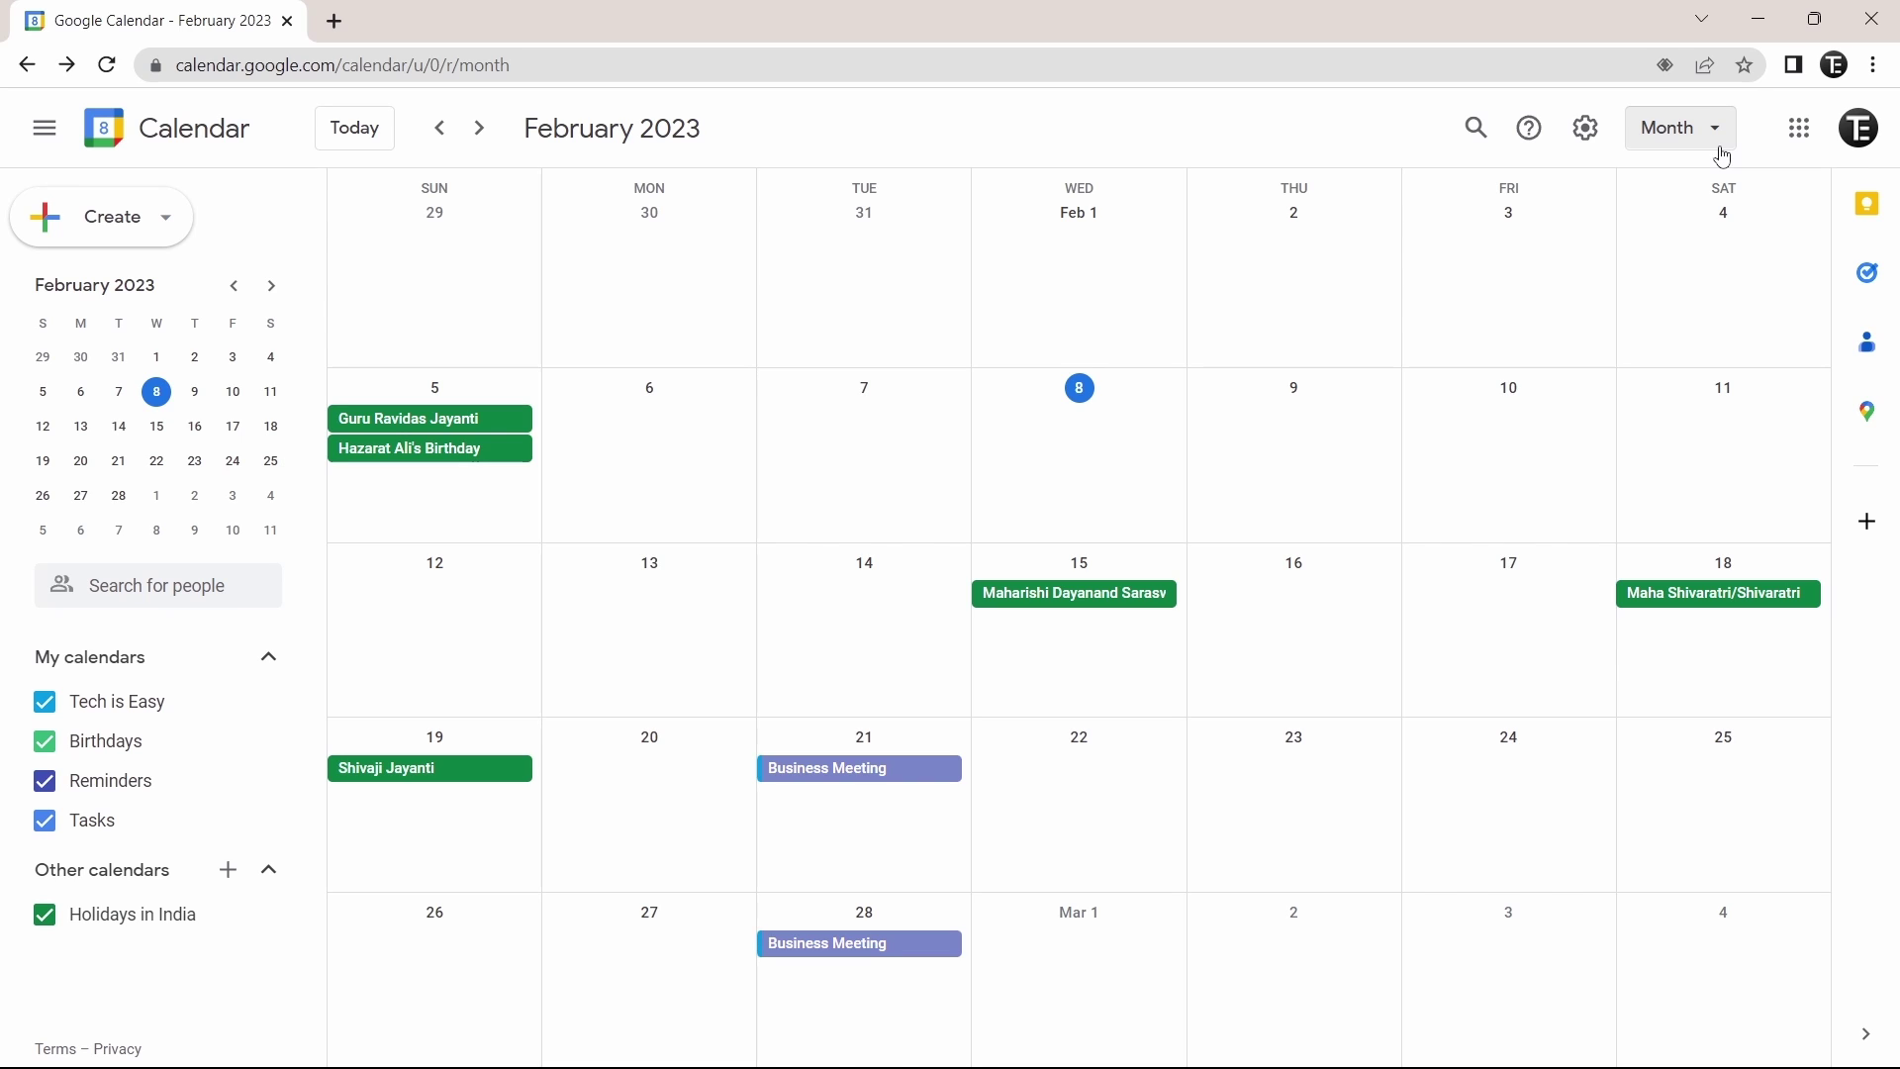
left_click(1723, 154)
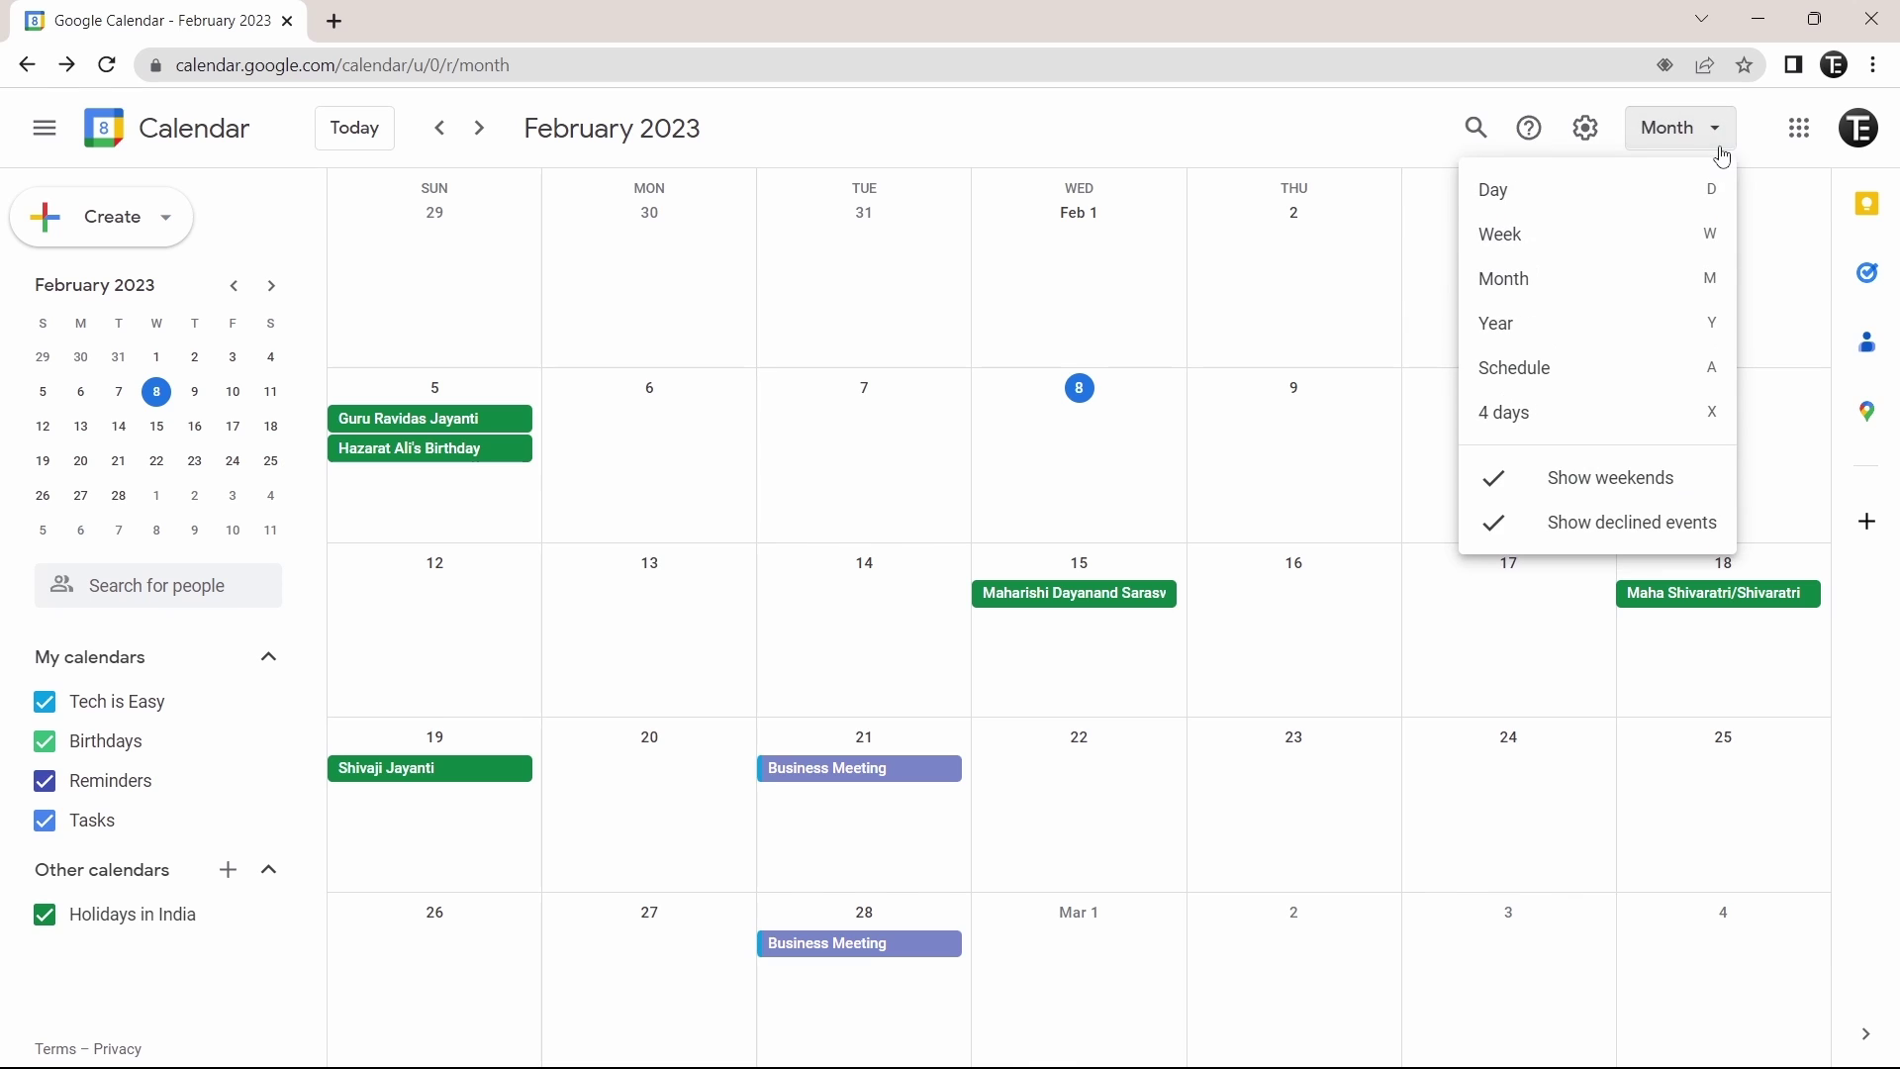
left_click(1580, 244)
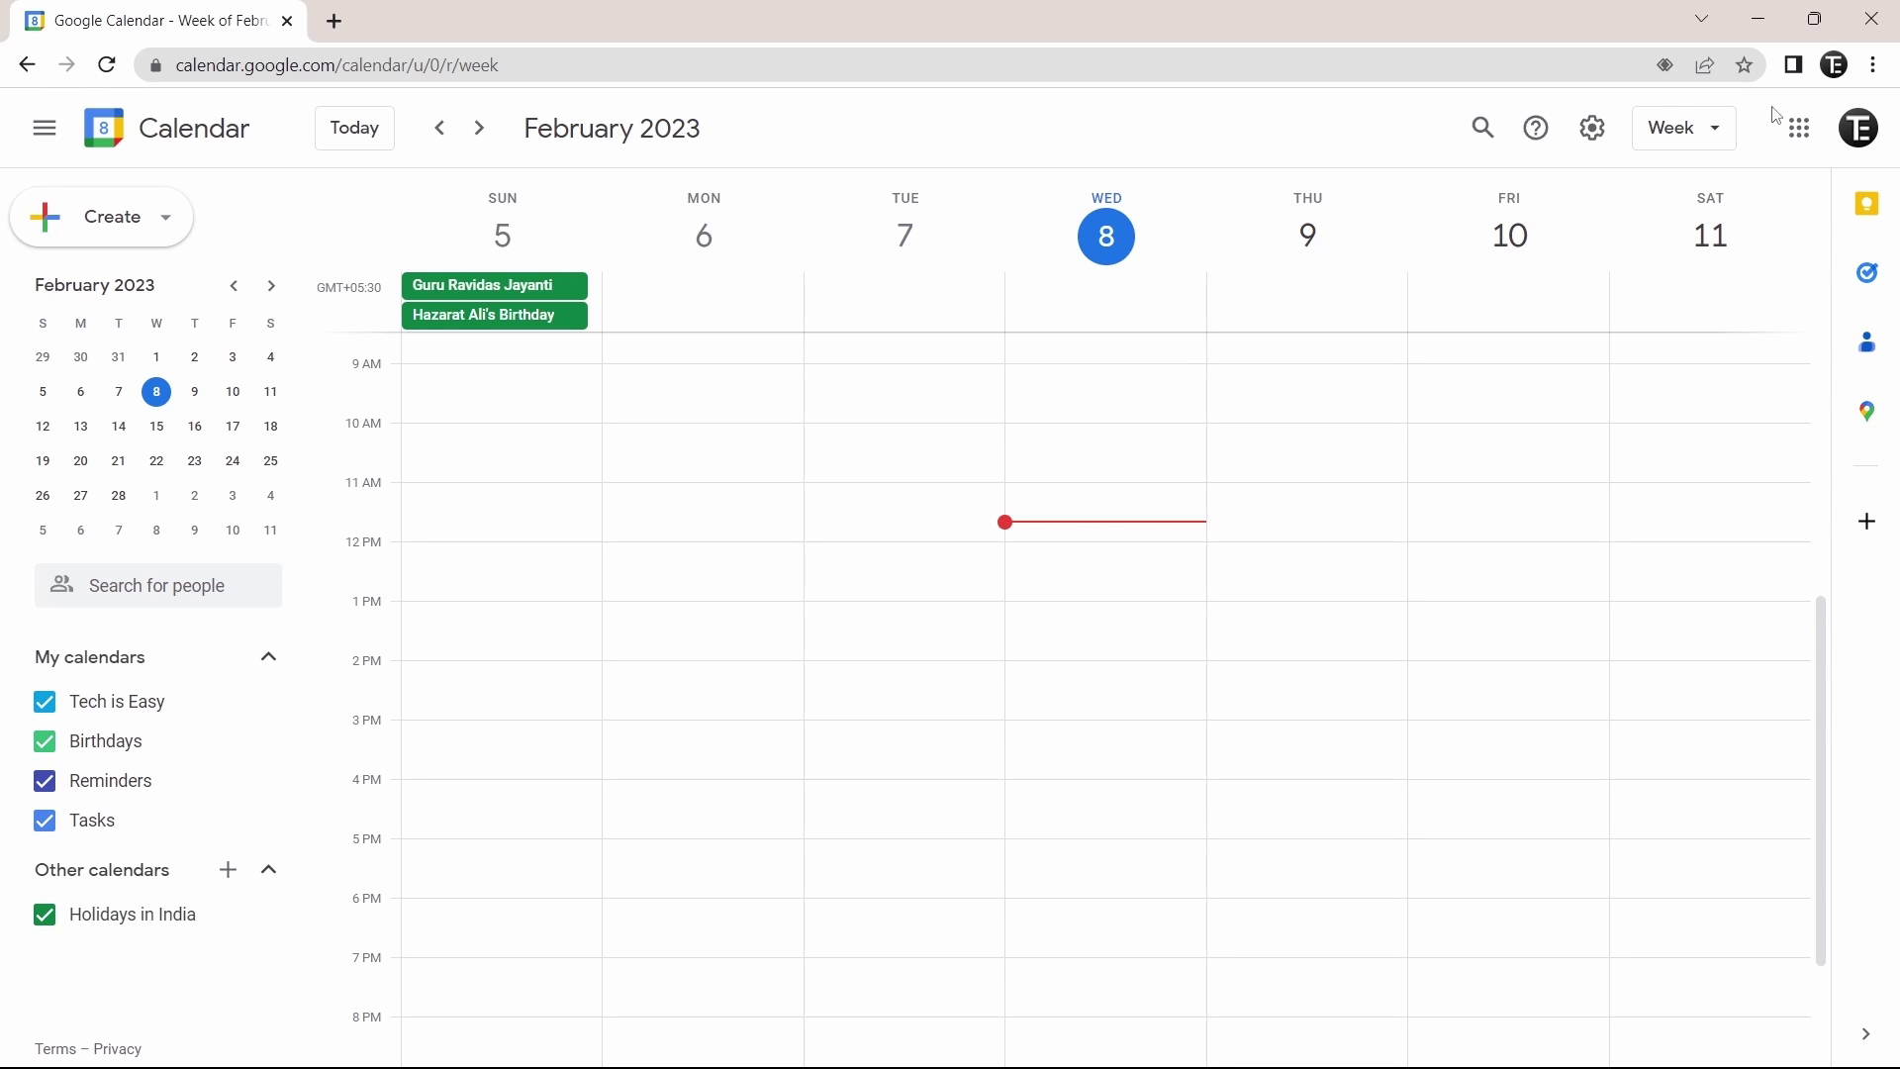
left_click(1712, 147)
left_click(1515, 365)
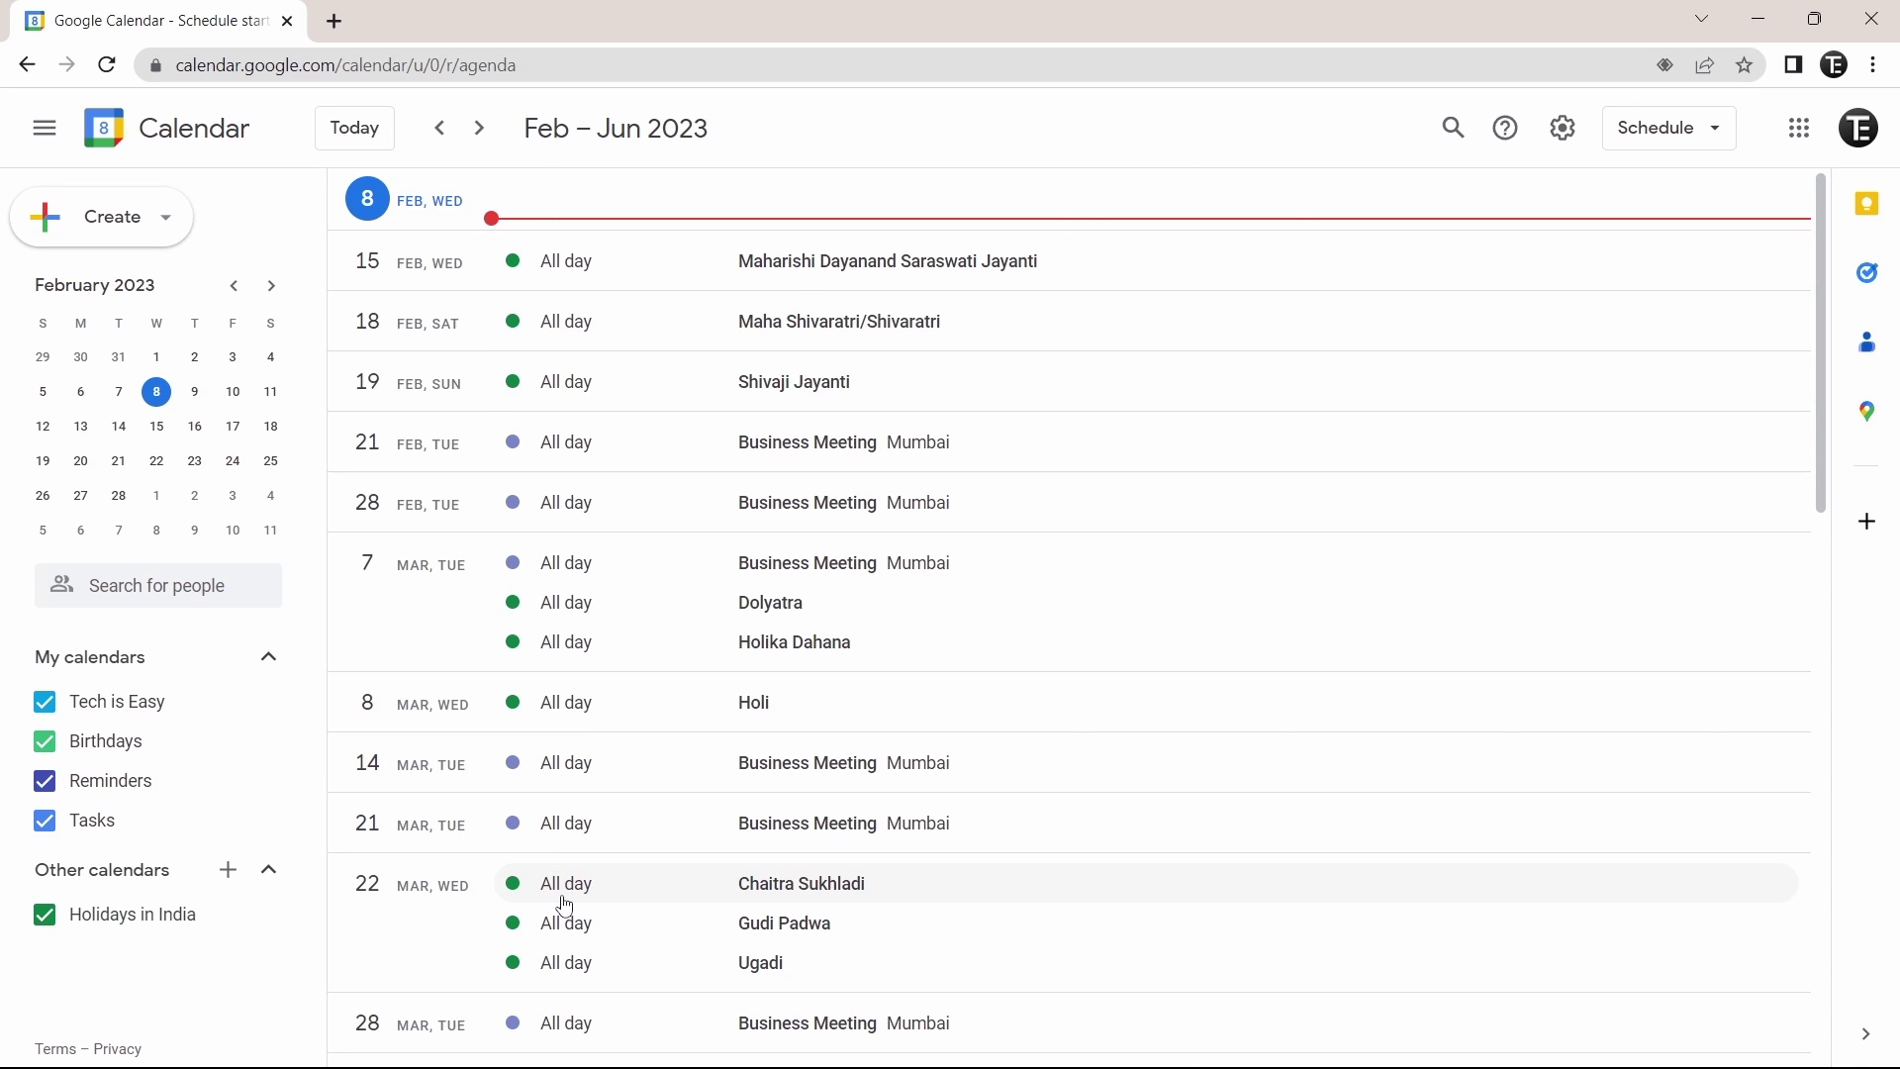
key("m")
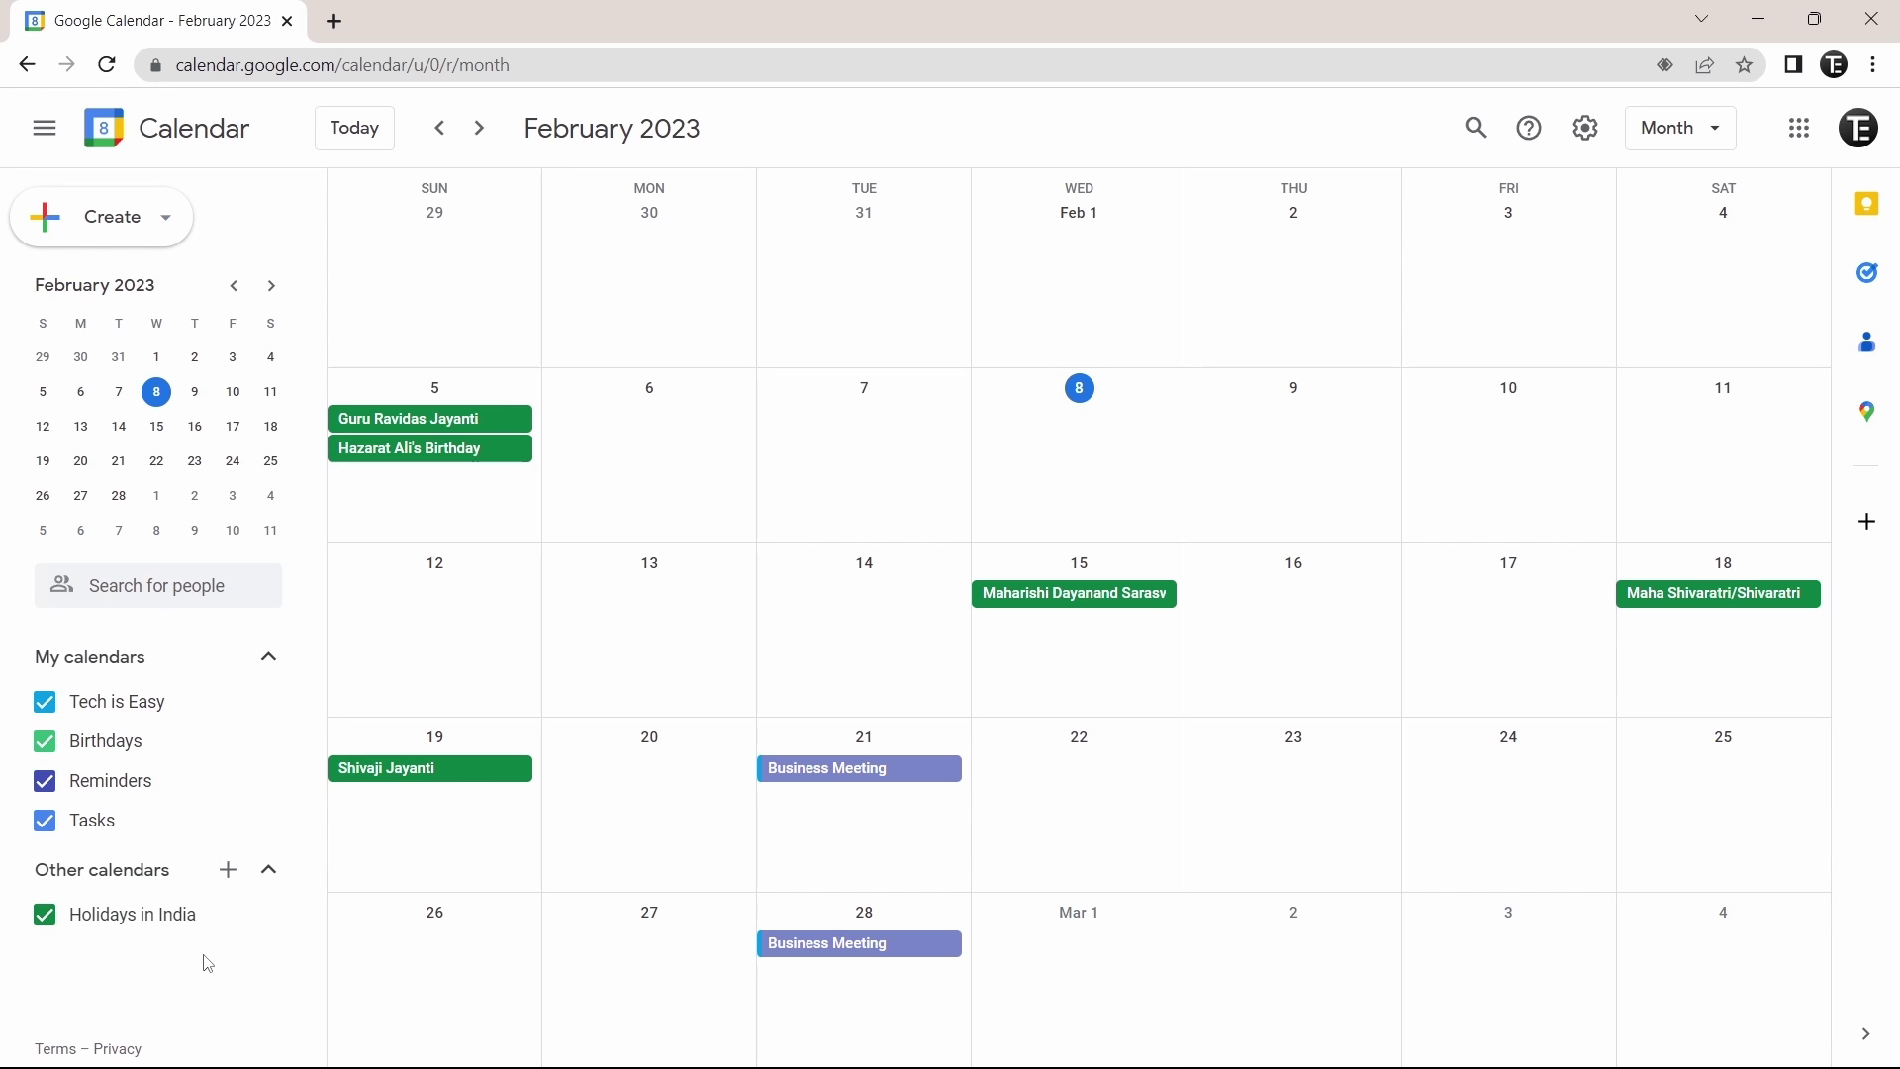
left_click(46, 928)
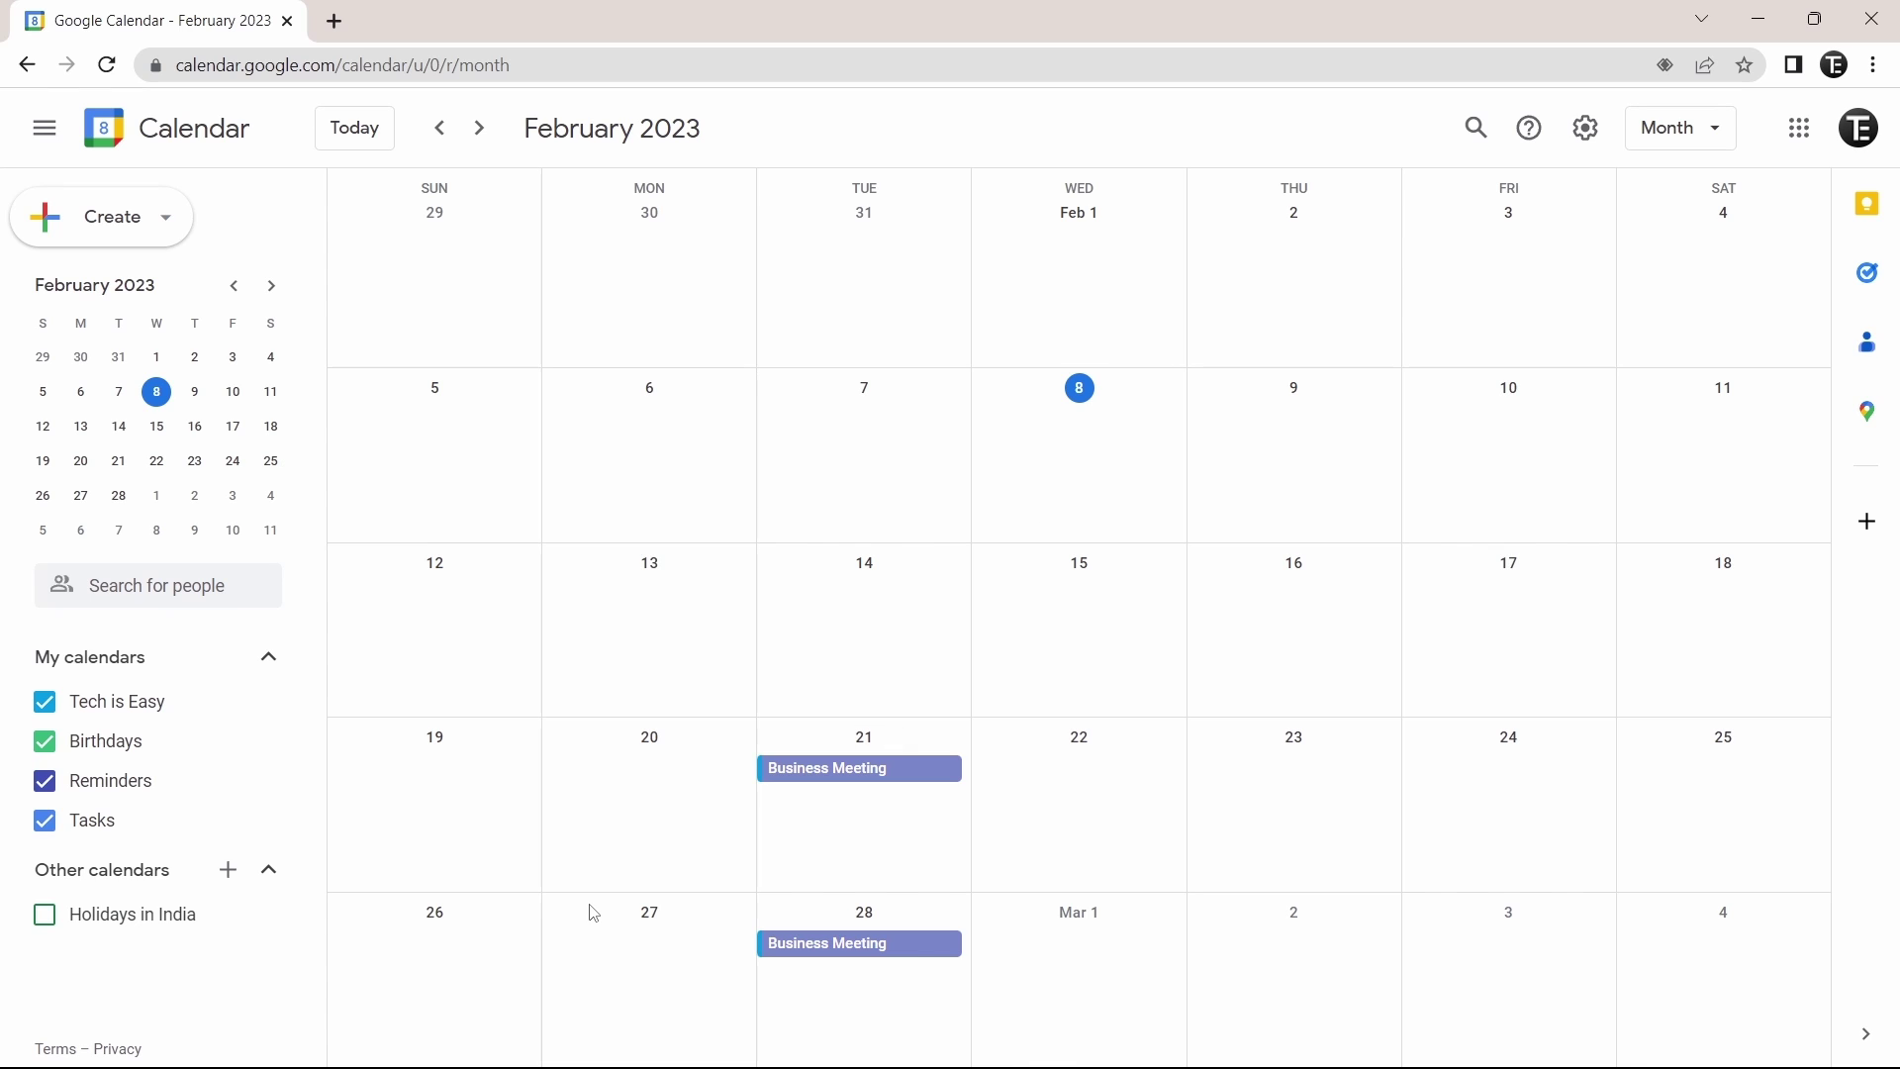
left_click(74, 935)
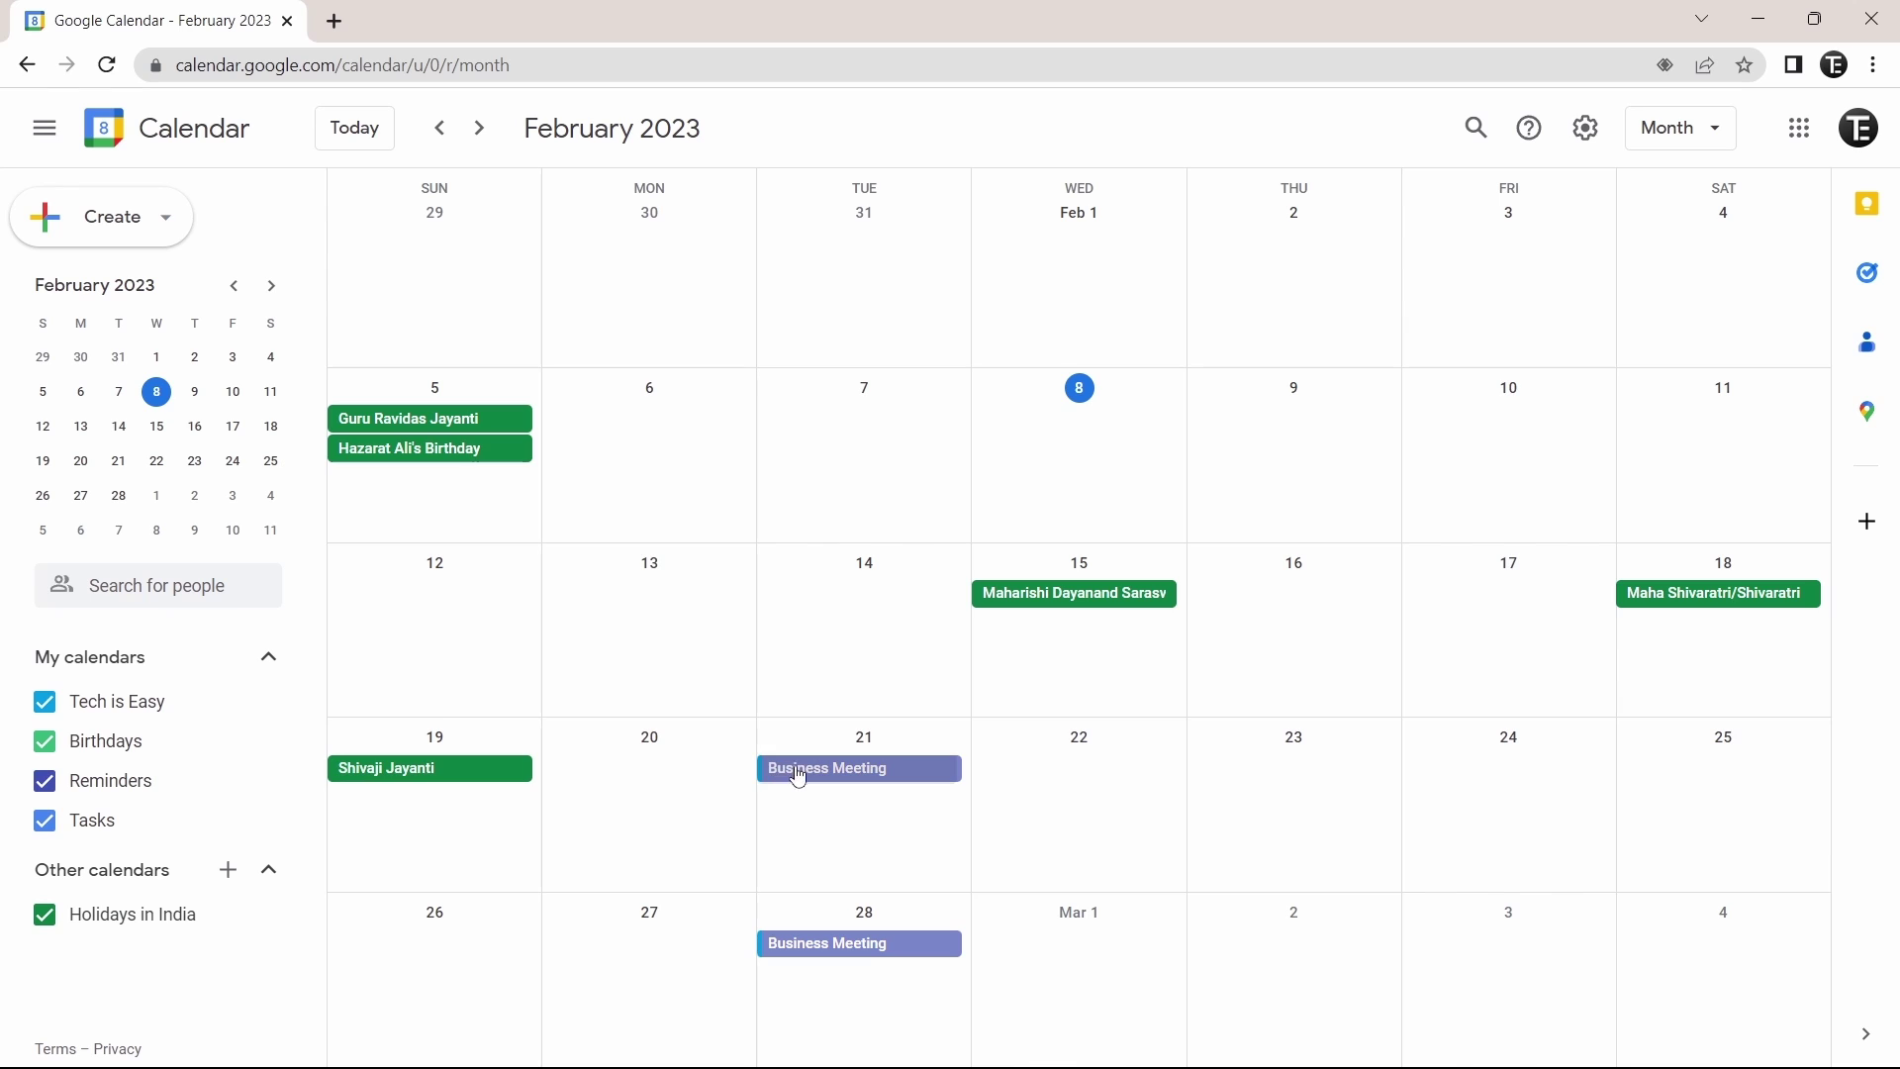
- Open the Feb 21 Business Meeting and enter its edit page
left_click(864, 784)
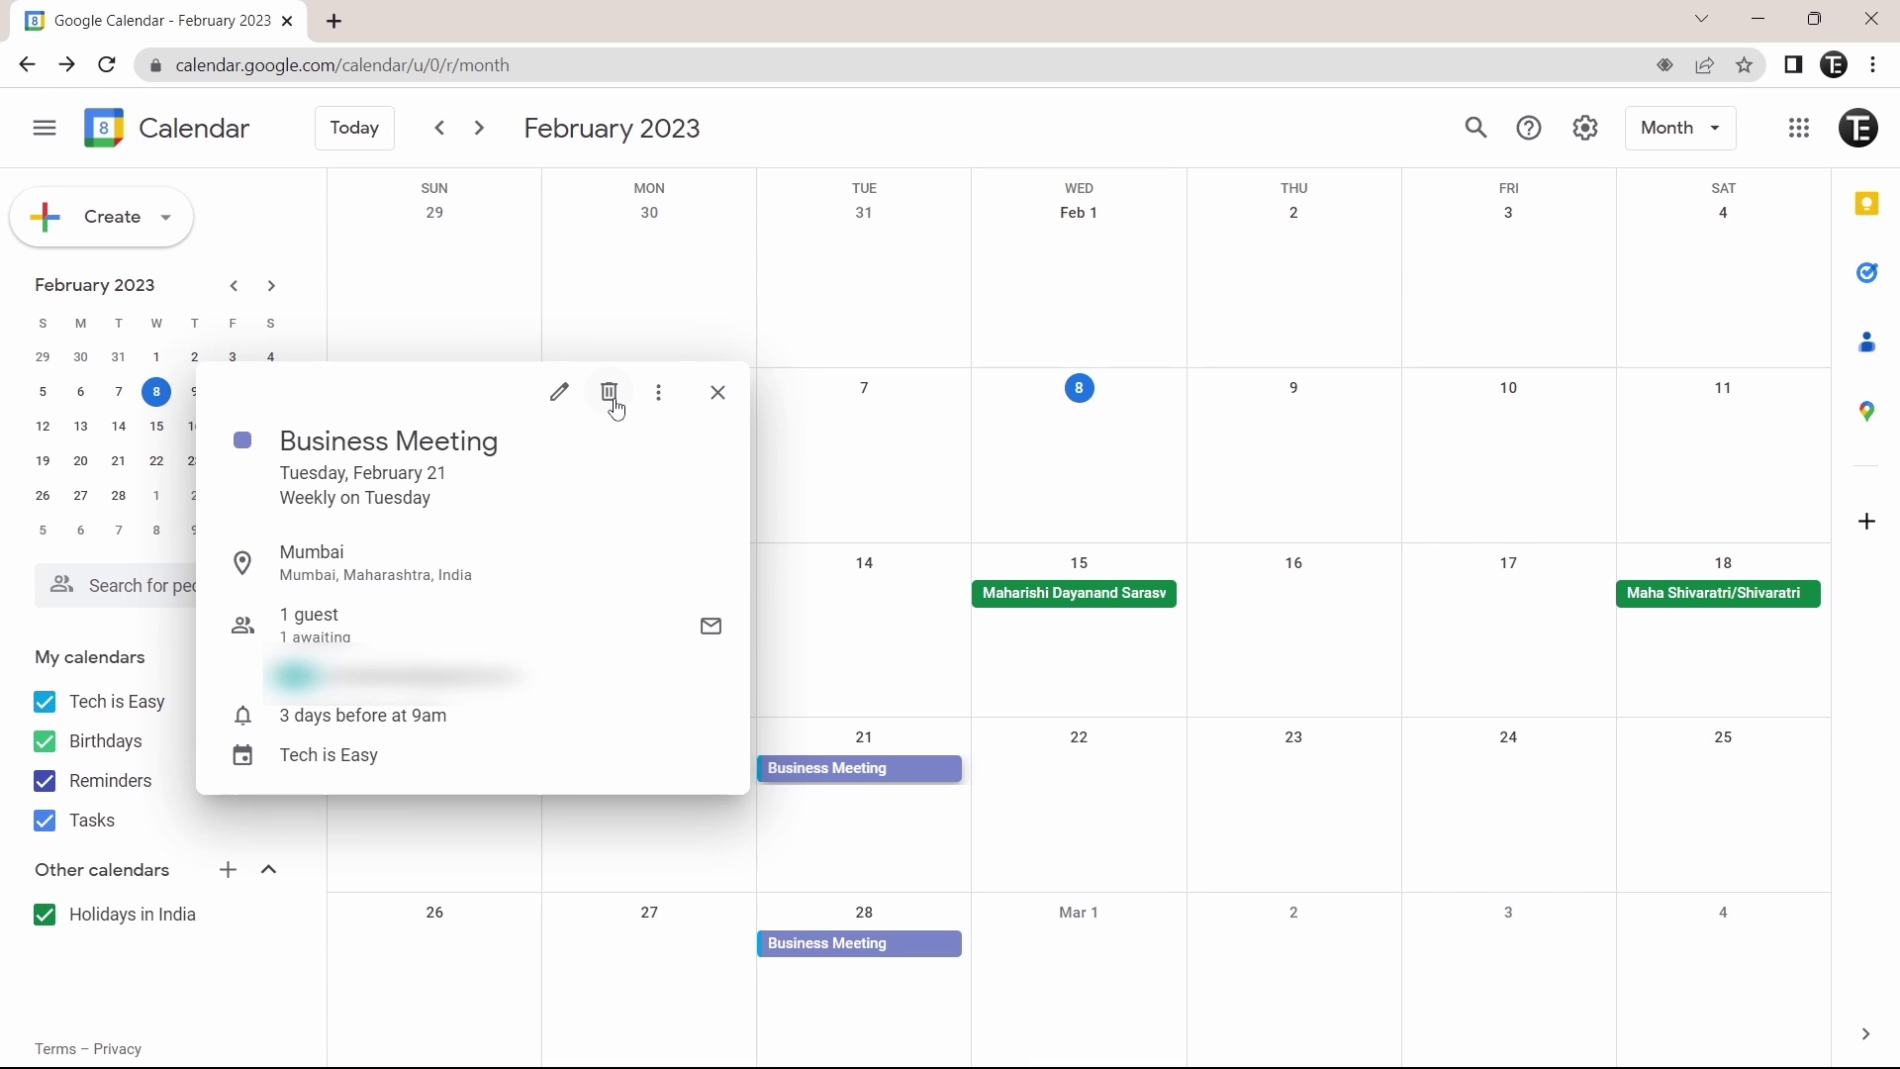
left_click(560, 393)
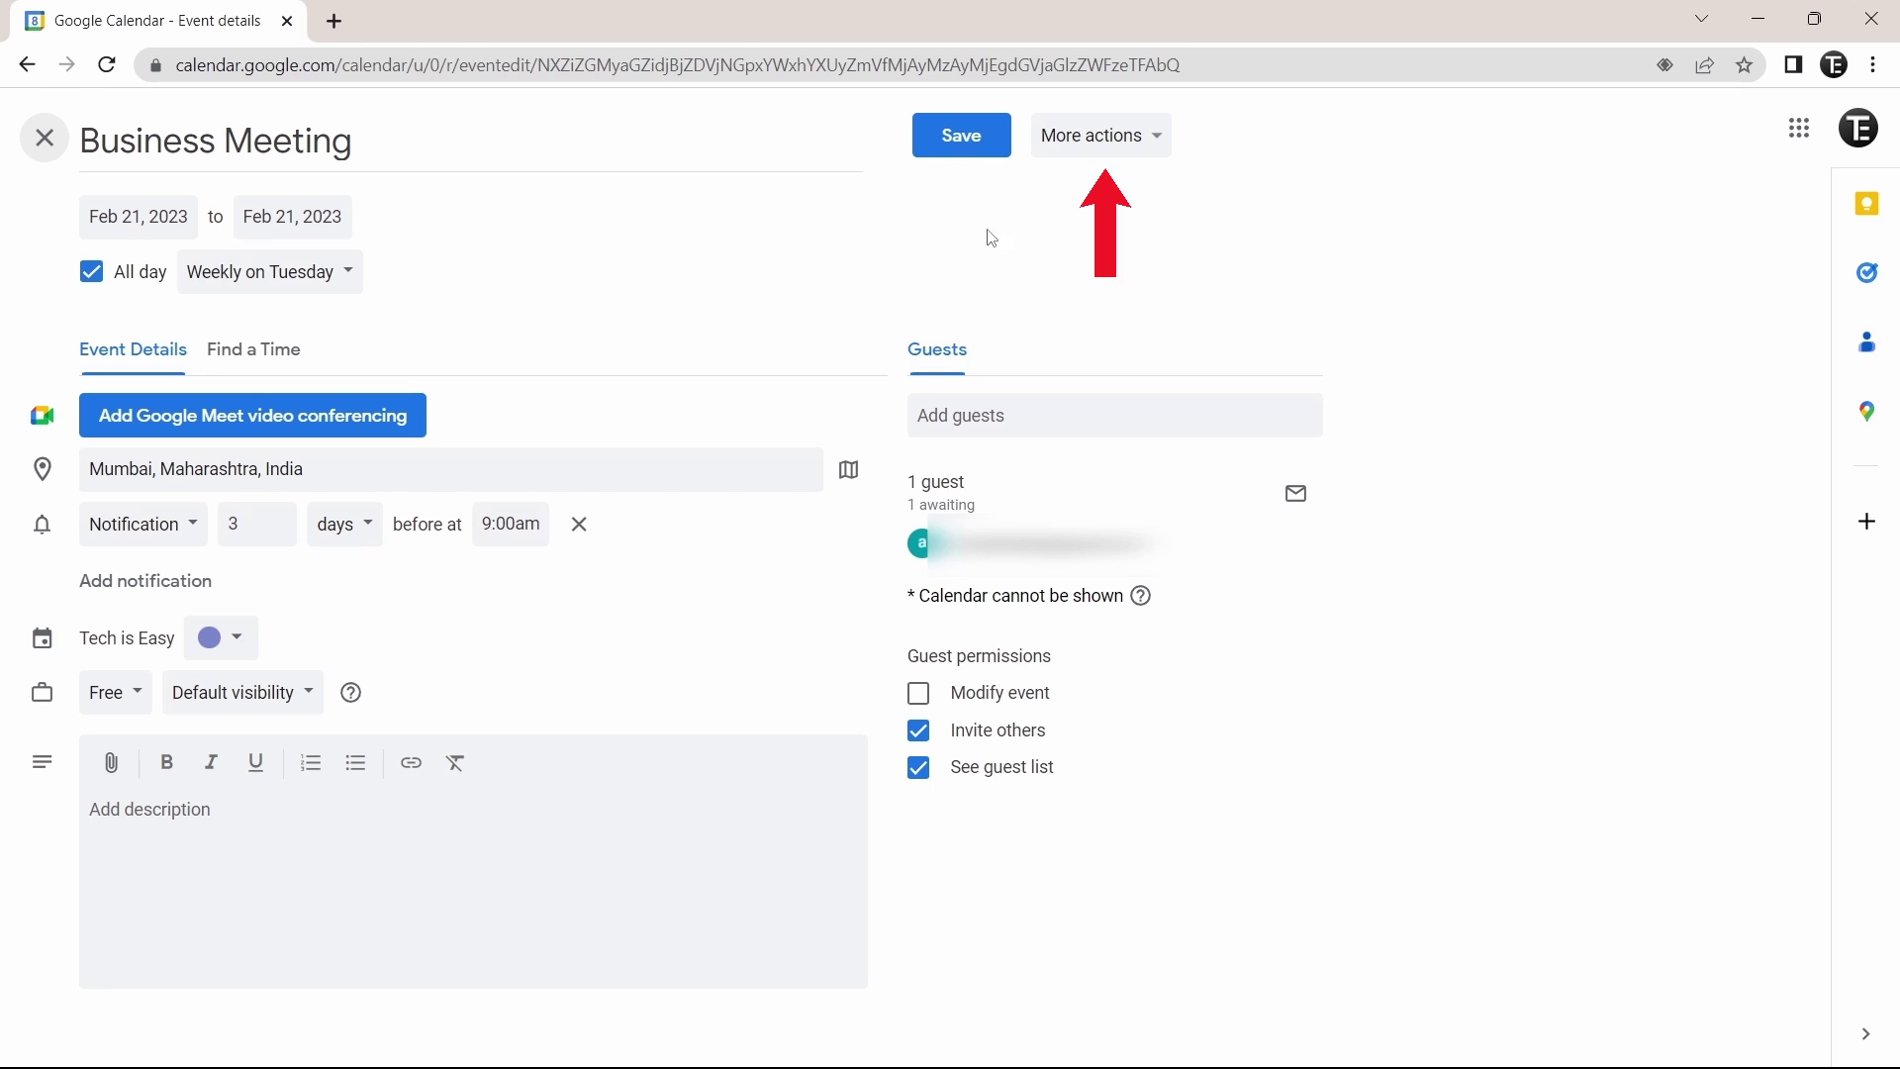
- Delete the Business Meeting, applying it to 'This and following events'
left_click(1140, 155)
left_click(1082, 225)
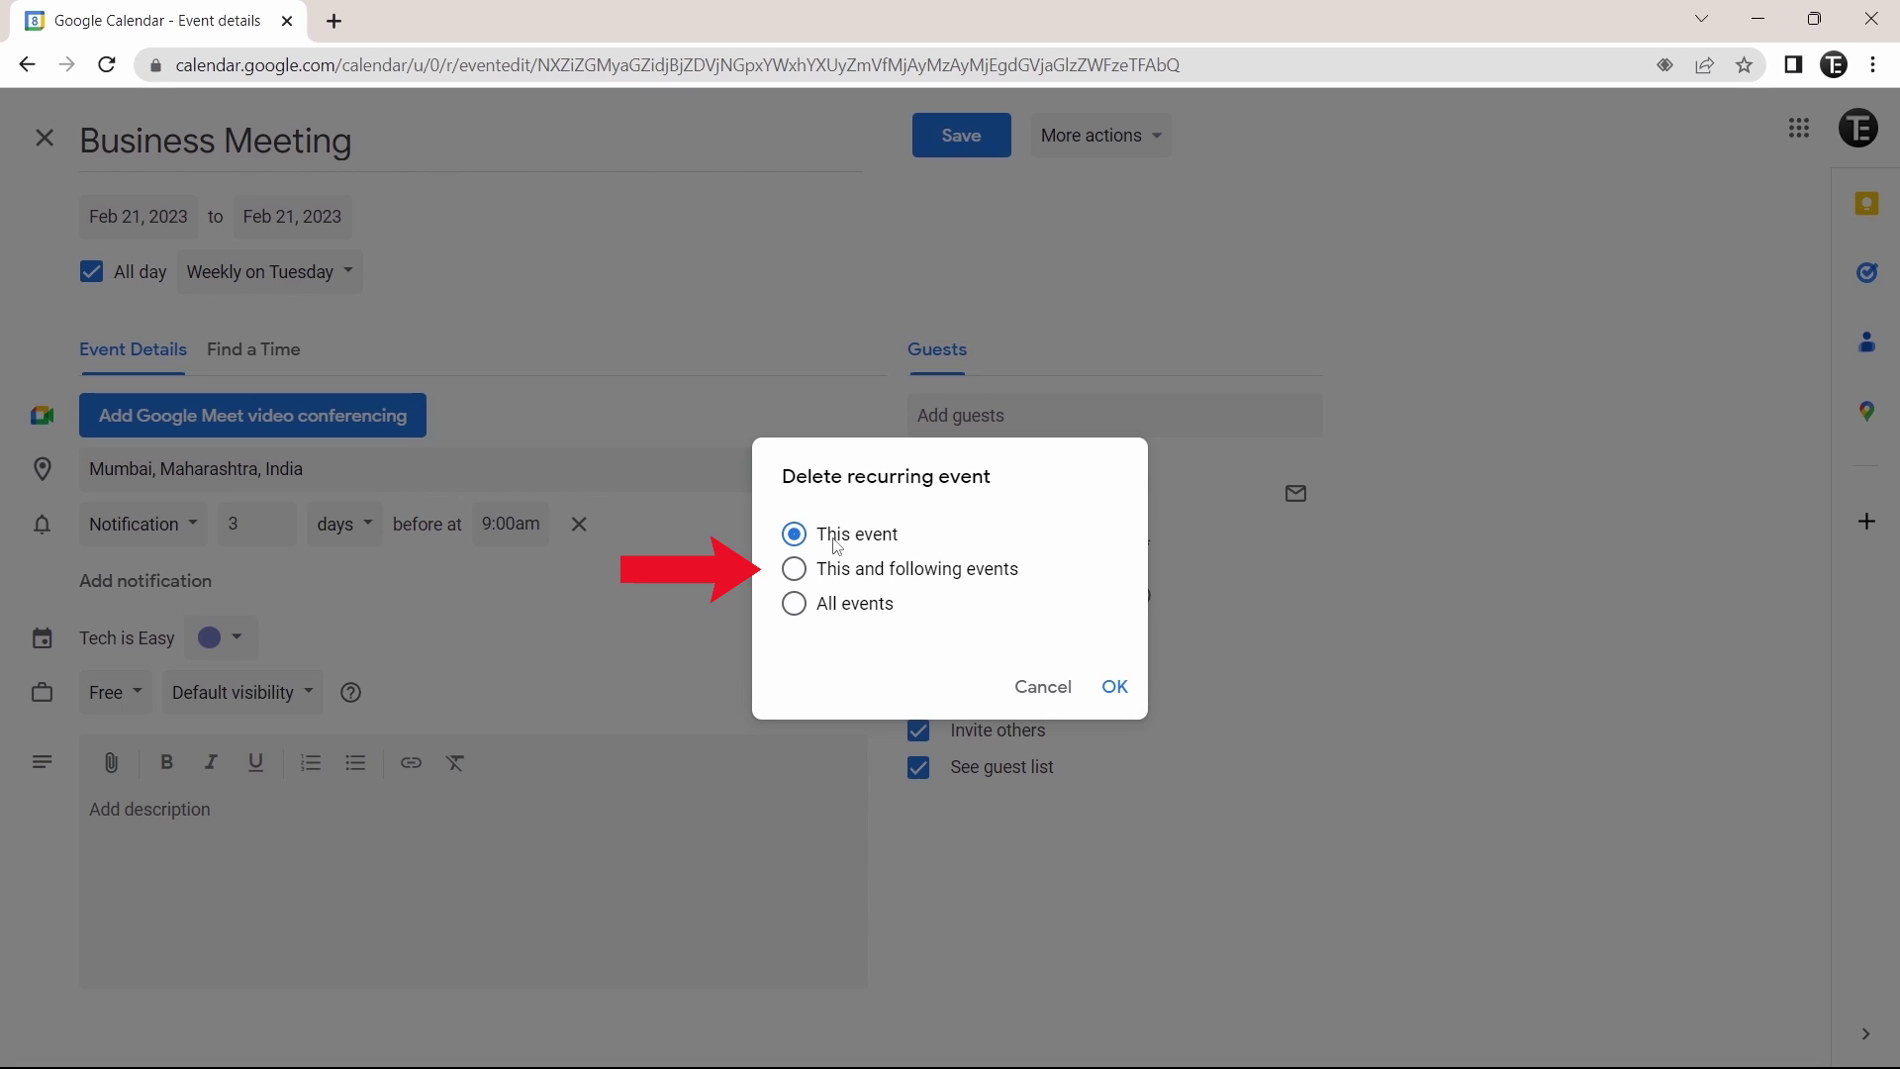
left_click(798, 569)
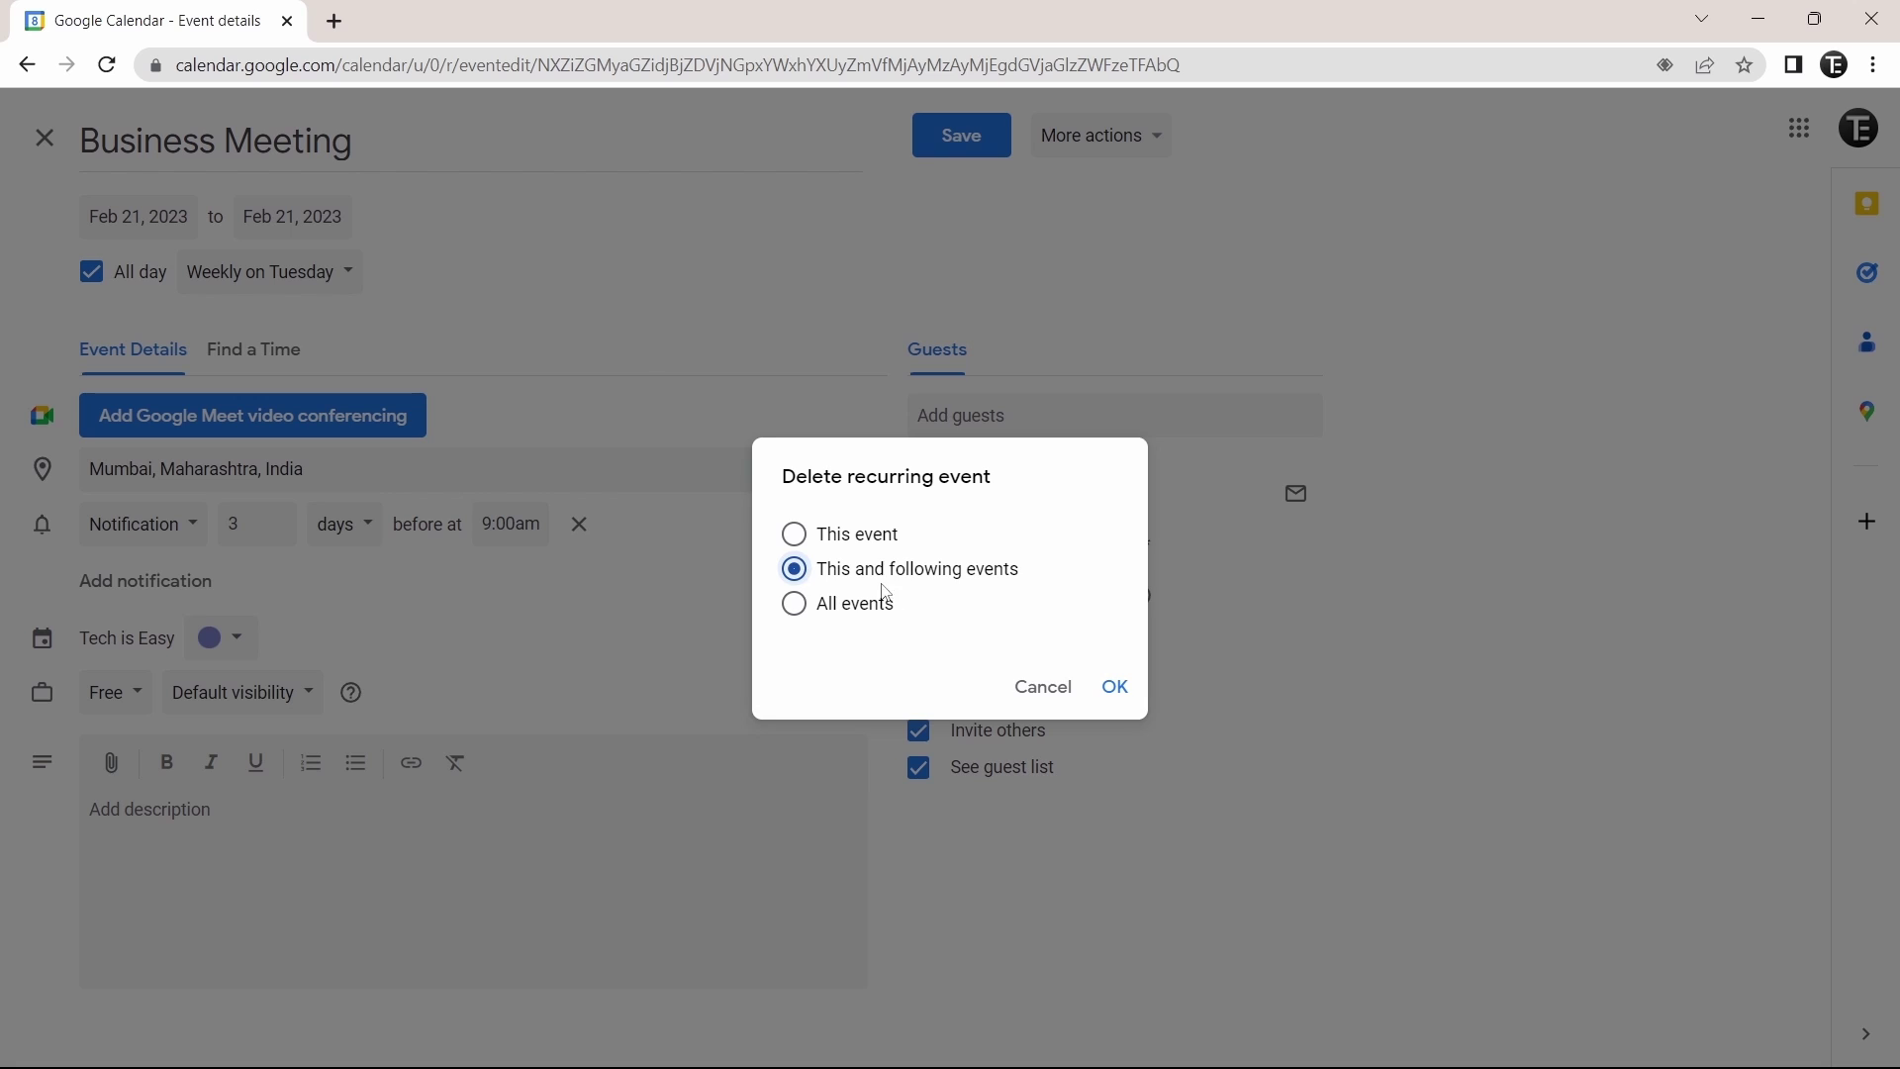